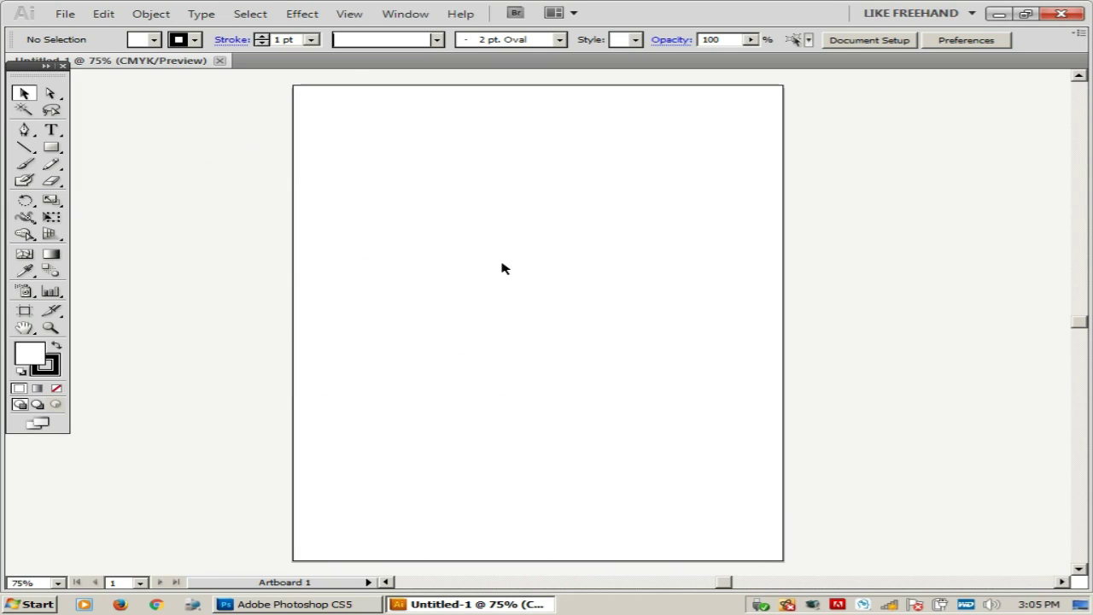
Add the text "artec" on the upper half of the artboard and enlarge it to about 156 pt
key(t)
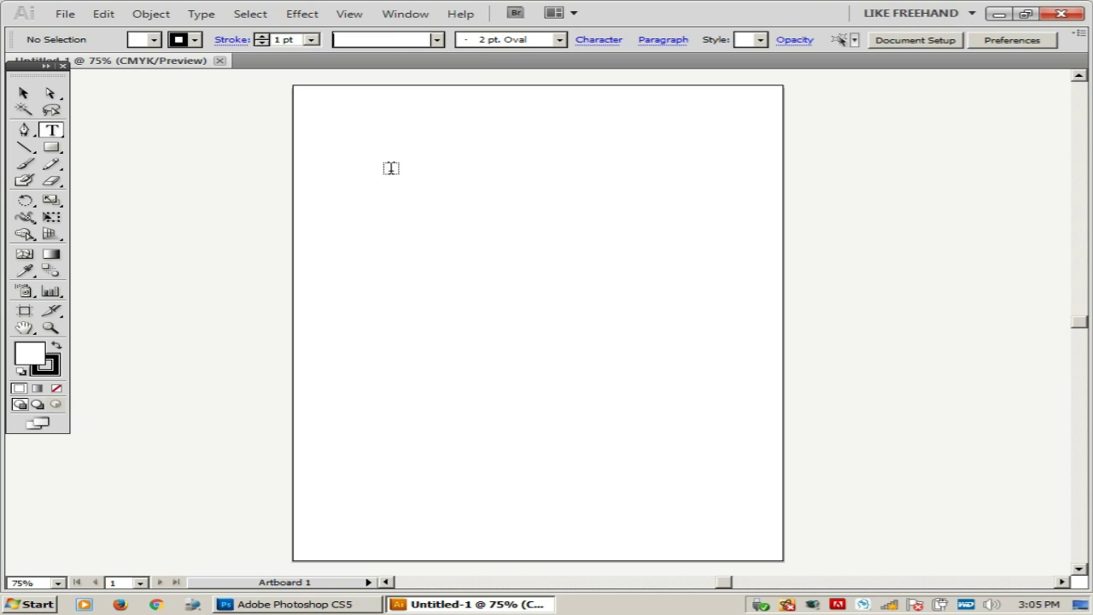
click(372, 162)
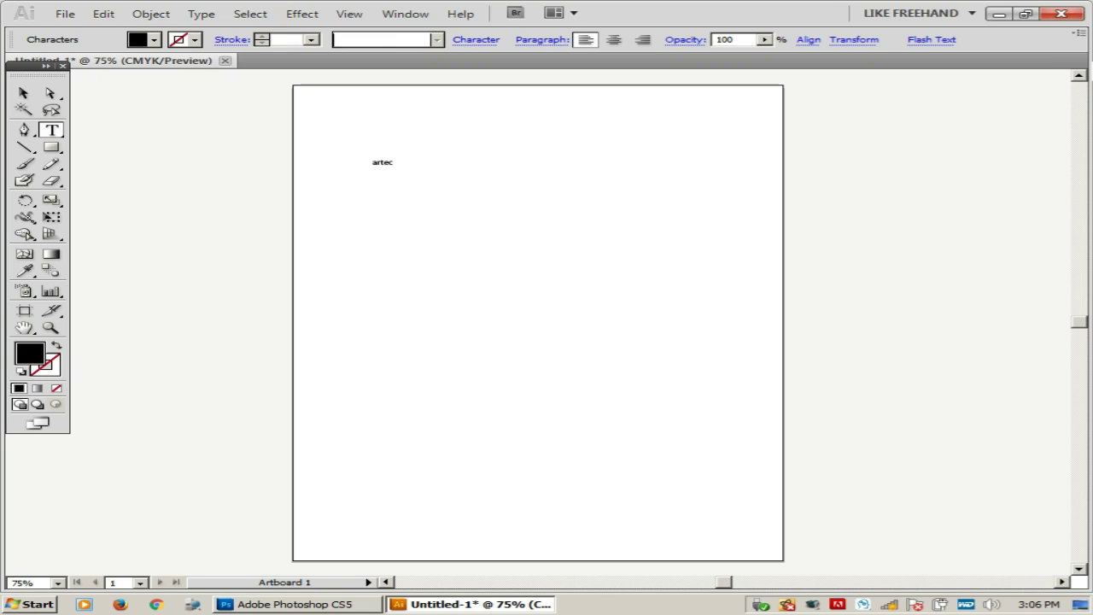
key(Escape)
key(v)
drag(341, 145, 639, 281)
drag(580, 256, 603, 255)
Show the hidden panels, then clear the area around the Character panel by closing Symbols and the other panels there
key(shift+Tab)
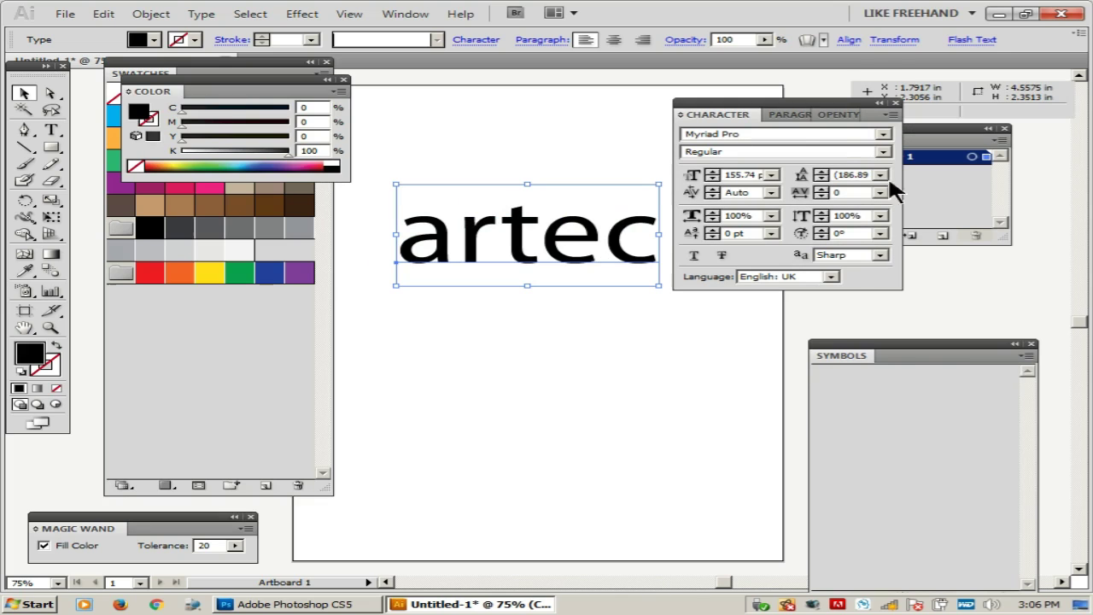
drag(840, 102, 976, 165)
click(1004, 129)
click(1006, 129)
click(1070, 61)
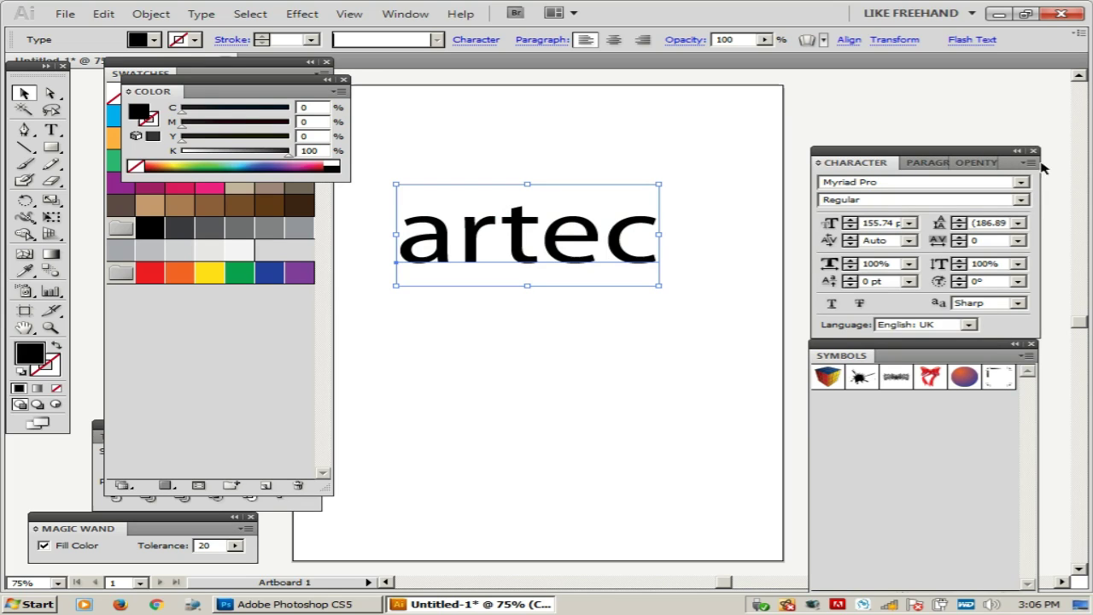
click(1031, 344)
drag(929, 163, 928, 128)
Set the font of the "artec" text to Franklin Gothic Medium
click(1023, 147)
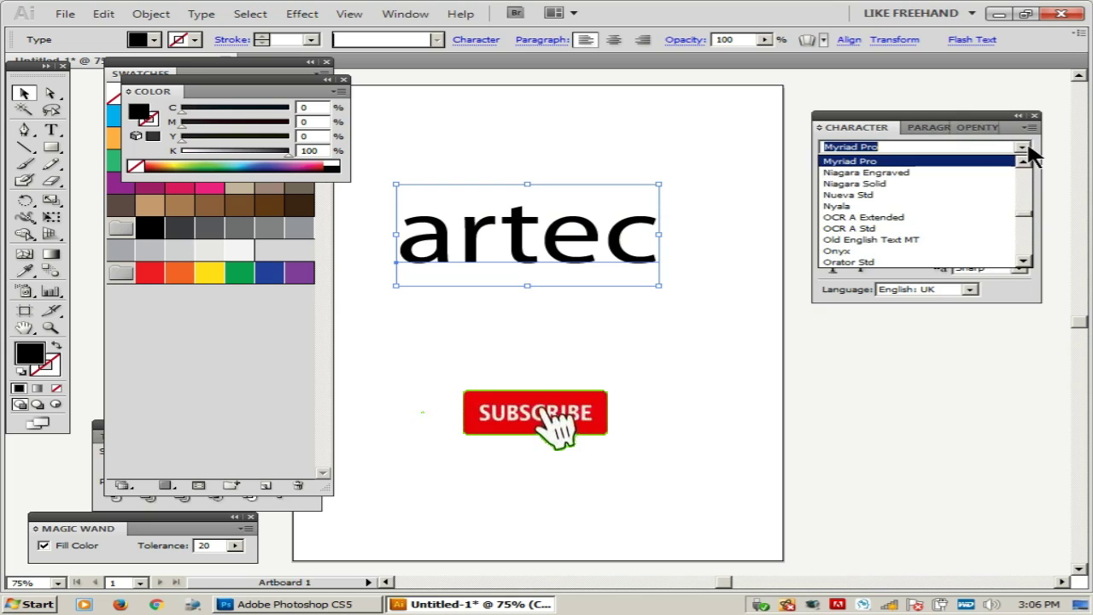
scroll(970, 172, up, 2)
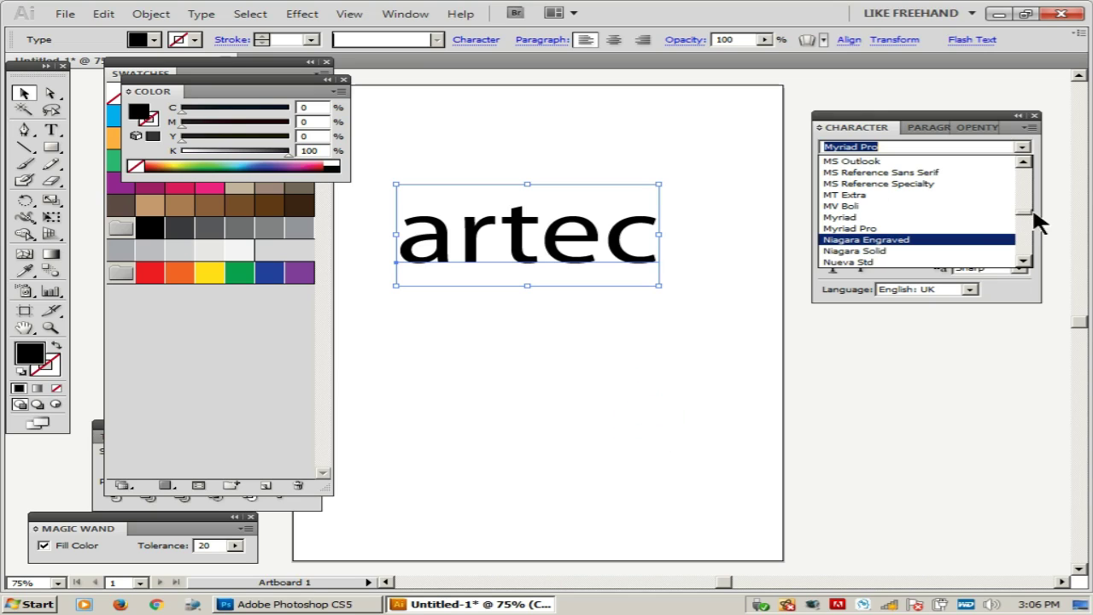
scroll(862, 226, up, 10)
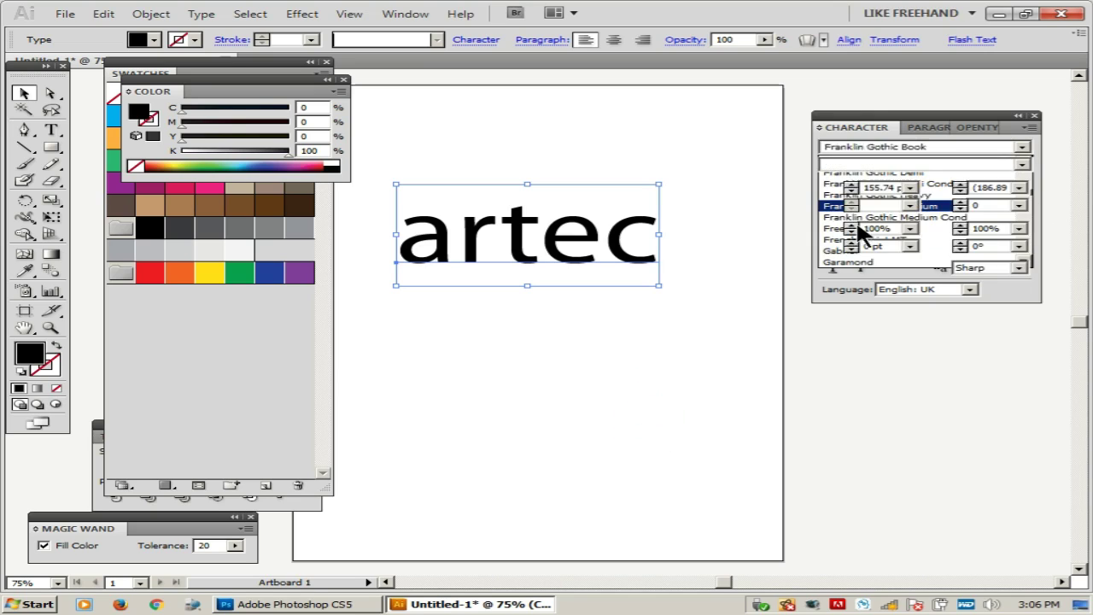
click(857, 222)
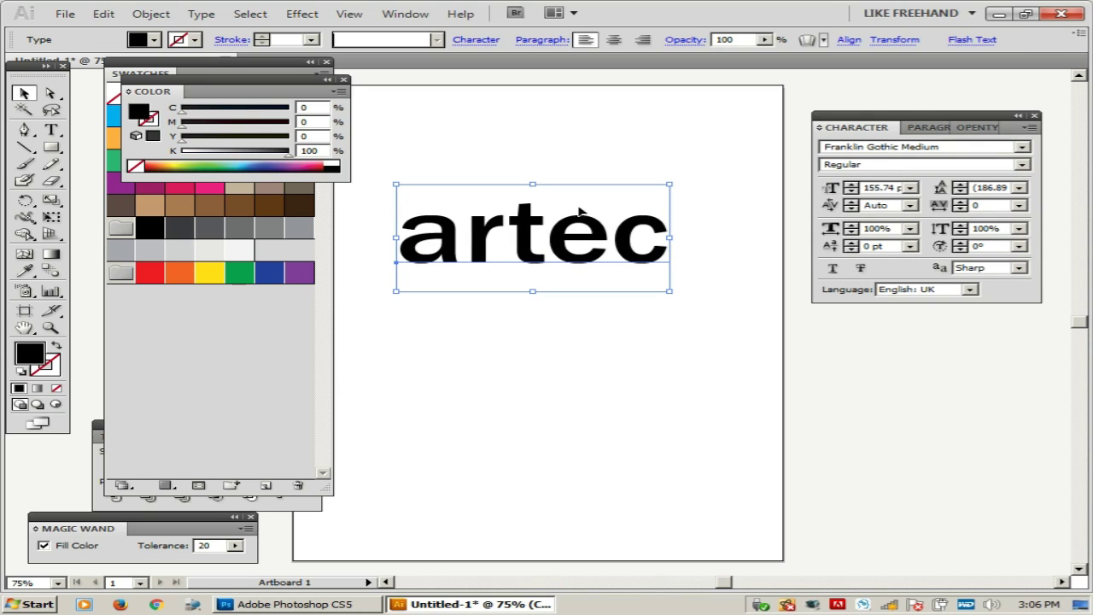
Change the text to UPPERCASE and move it down to the middle of the artboard
click(202, 14)
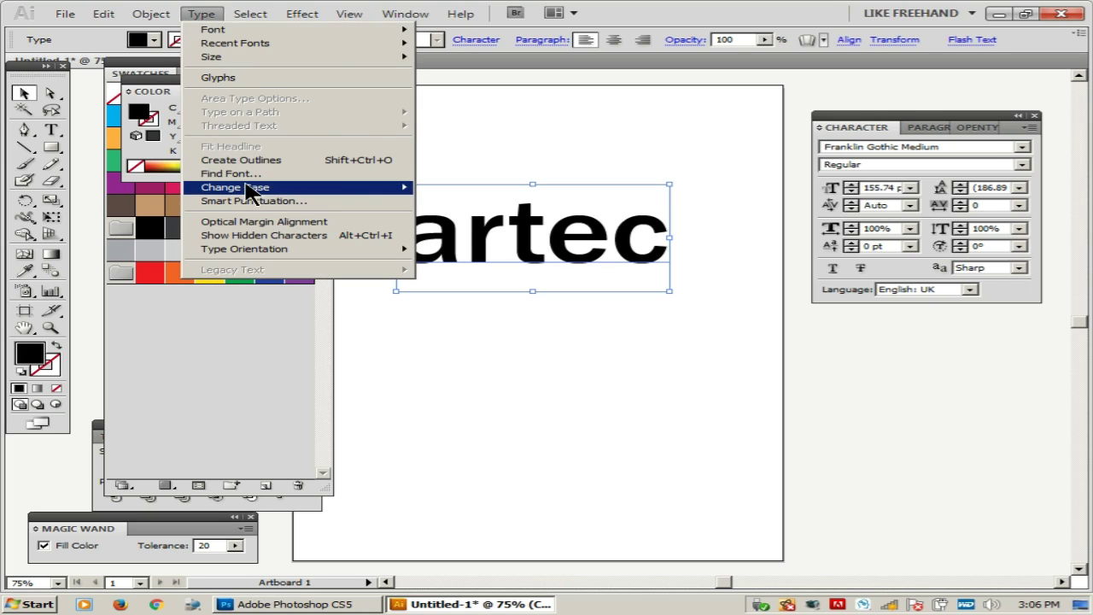
mouse_move(248, 191)
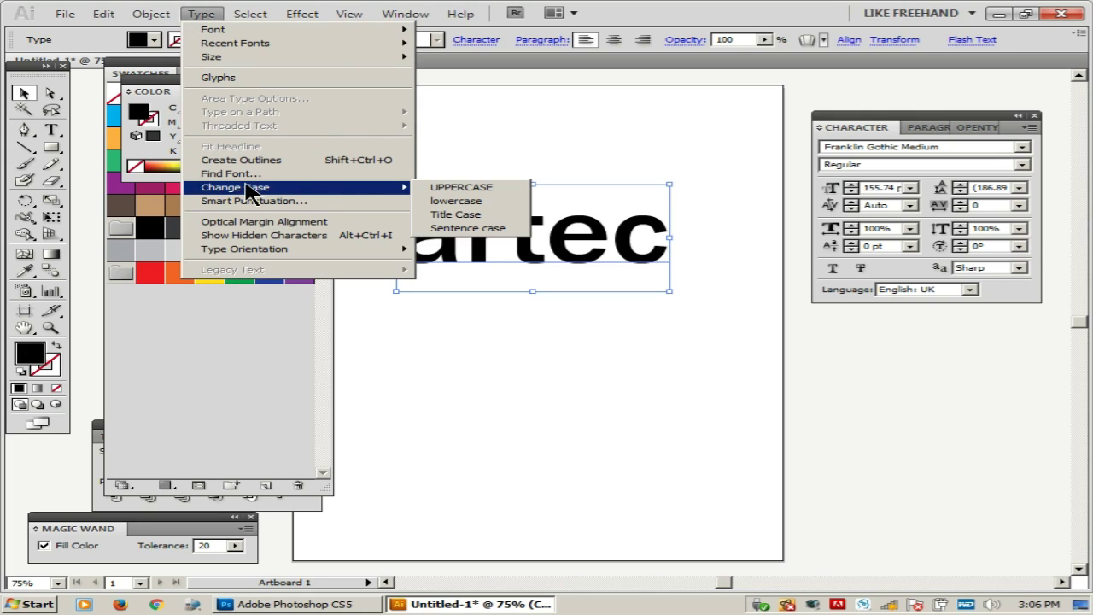
click(465, 187)
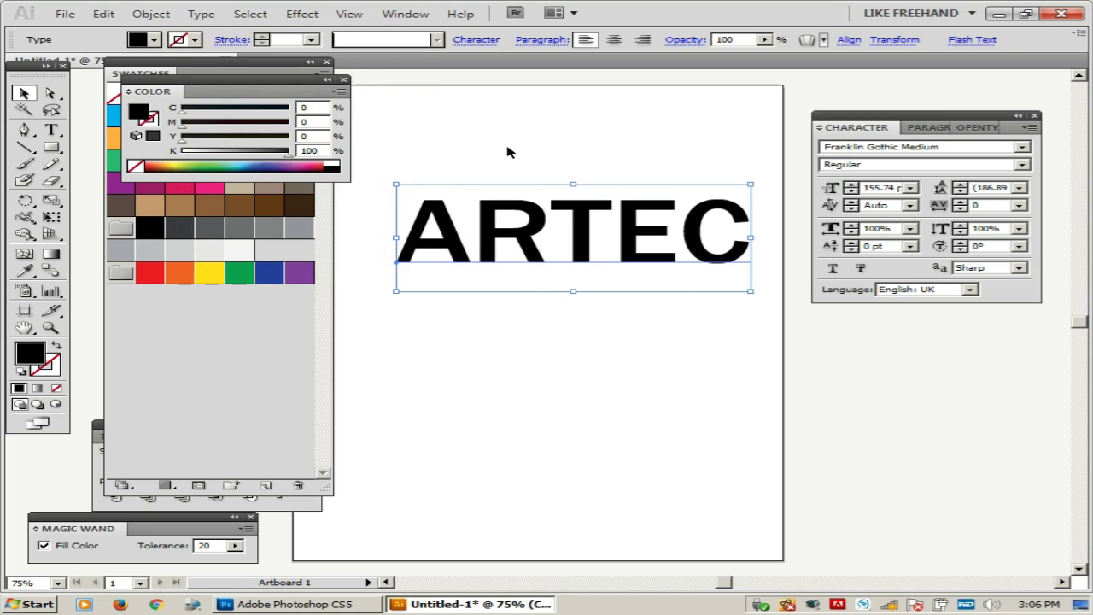
click(573, 144)
drag(581, 214, 549, 312)
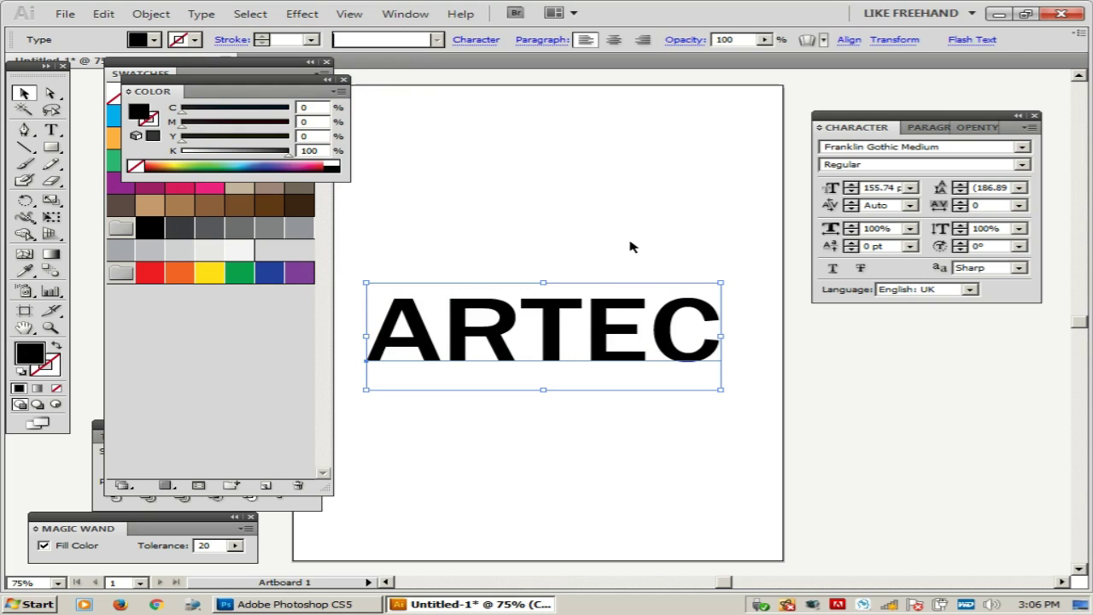
click(579, 149)
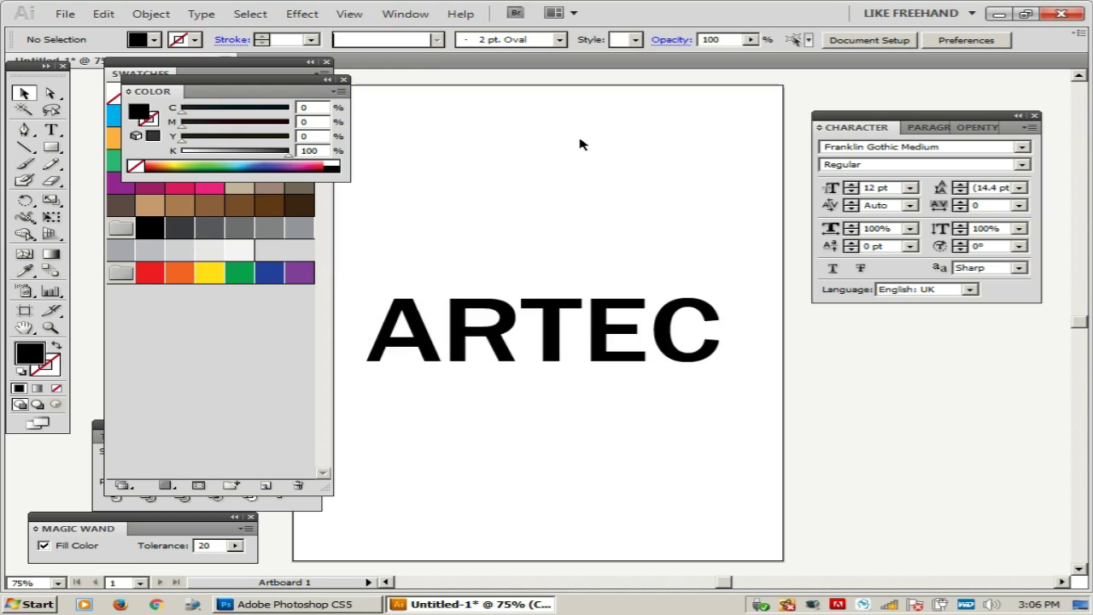
Draw a rectangle about half as wide as the ARTEC text and centre it above the text
key(m)
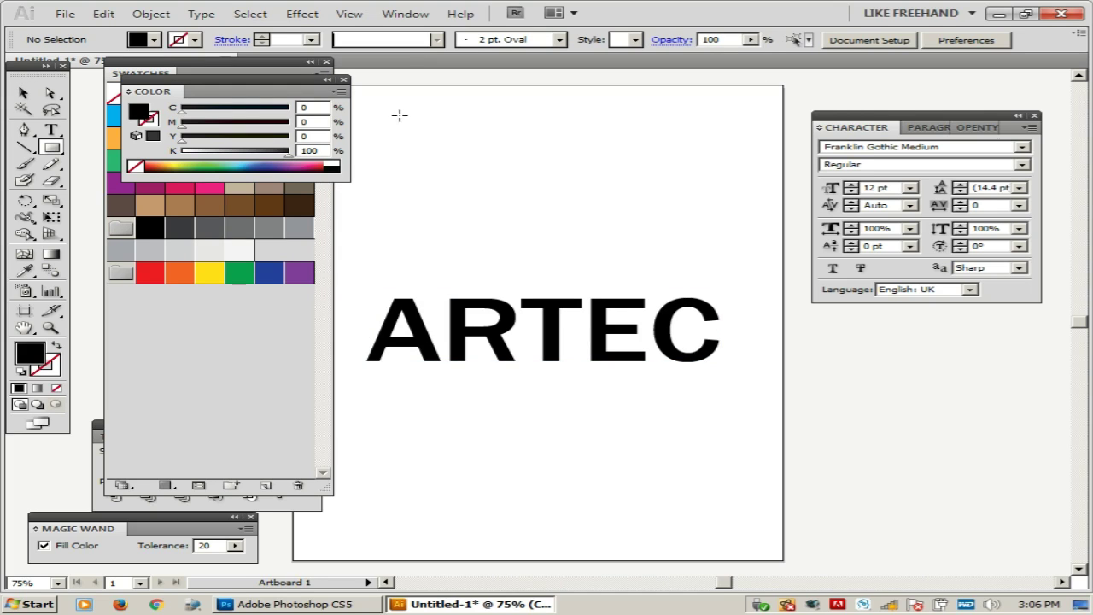
mouse_move(400, 114)
mouse_down()
mouse_move(546, 185)
mouse_move(572, 243)
mouse_up()
key(v)
drag(542, 200, 589, 208)
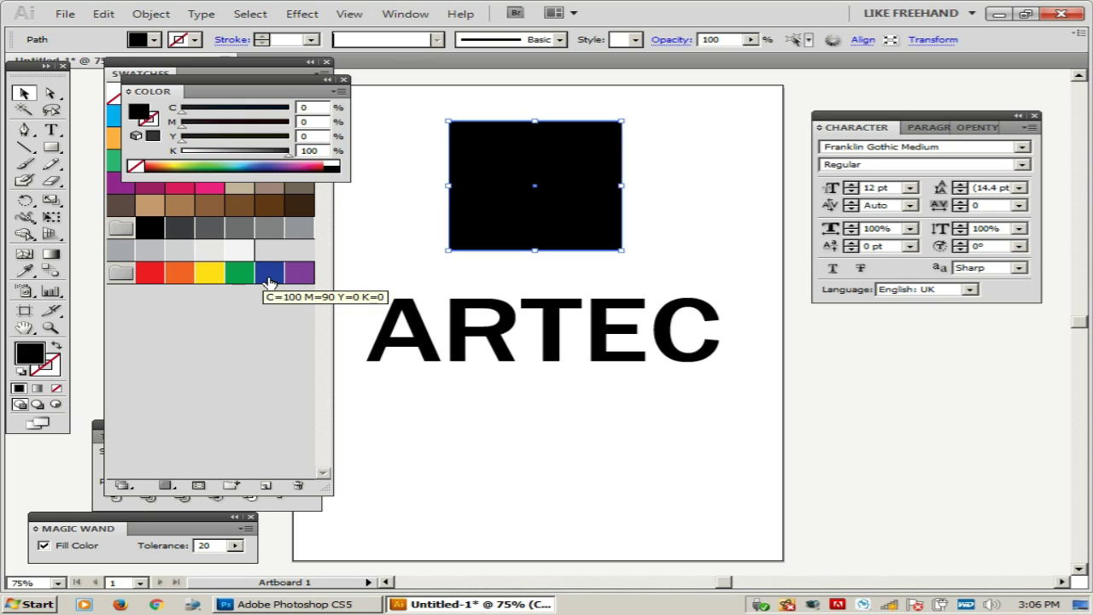
Fill the rectangle with the blue swatch C=100 M=90 Y=0 K=0 and nudge it slightly closer to the text
click(266, 274)
click(640, 222)
click(627, 208)
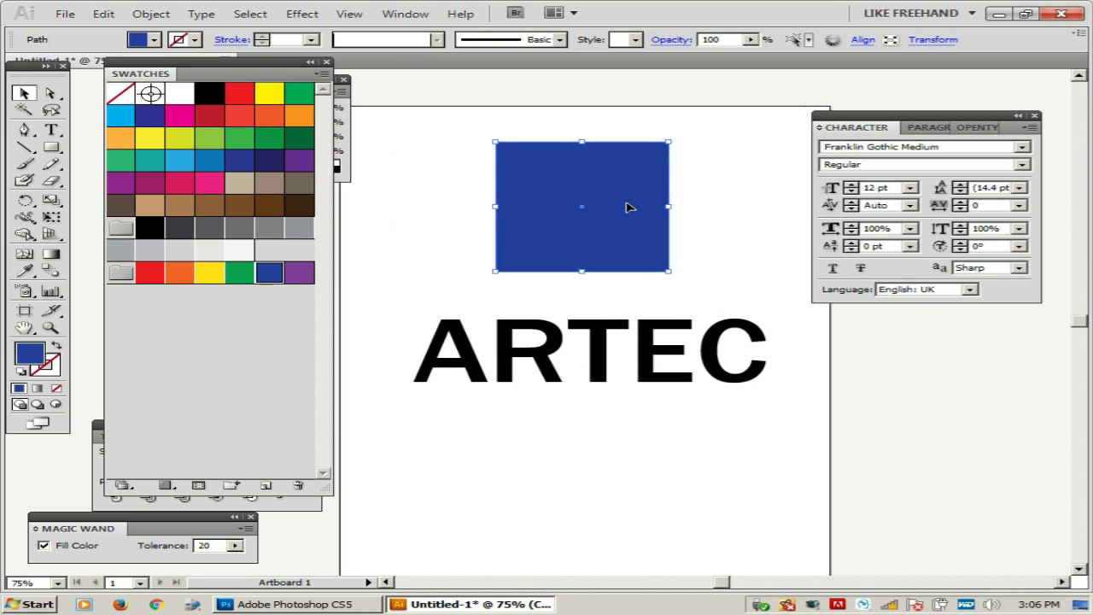
drag(627, 207, 621, 212)
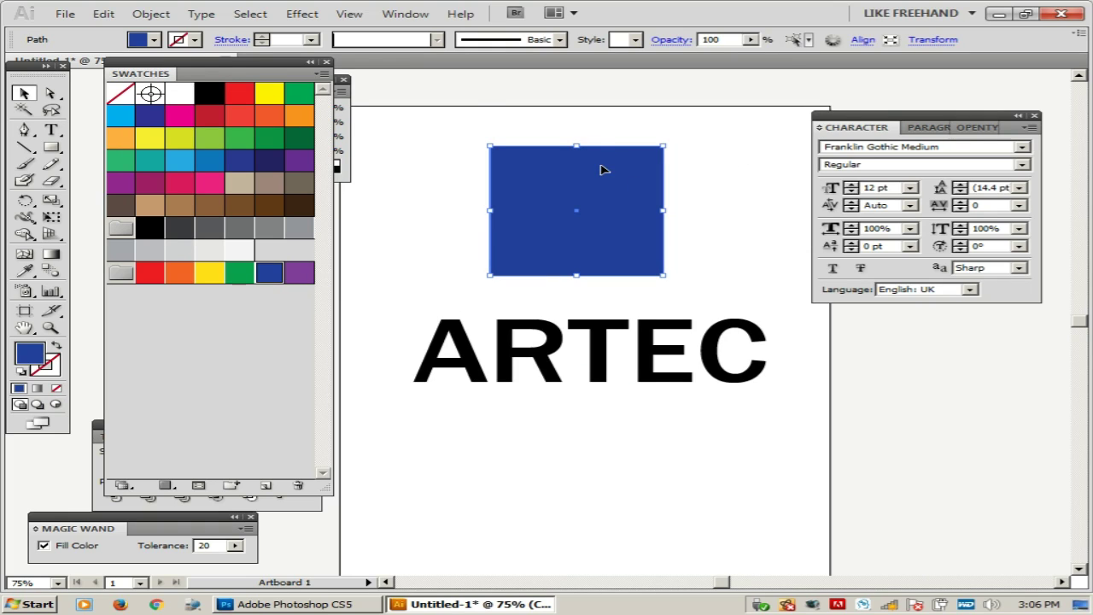
Apply a 3D Extrude & Bevel effect to the blue rectangle with preview on and an extrude depth of 192 pt
click(303, 14)
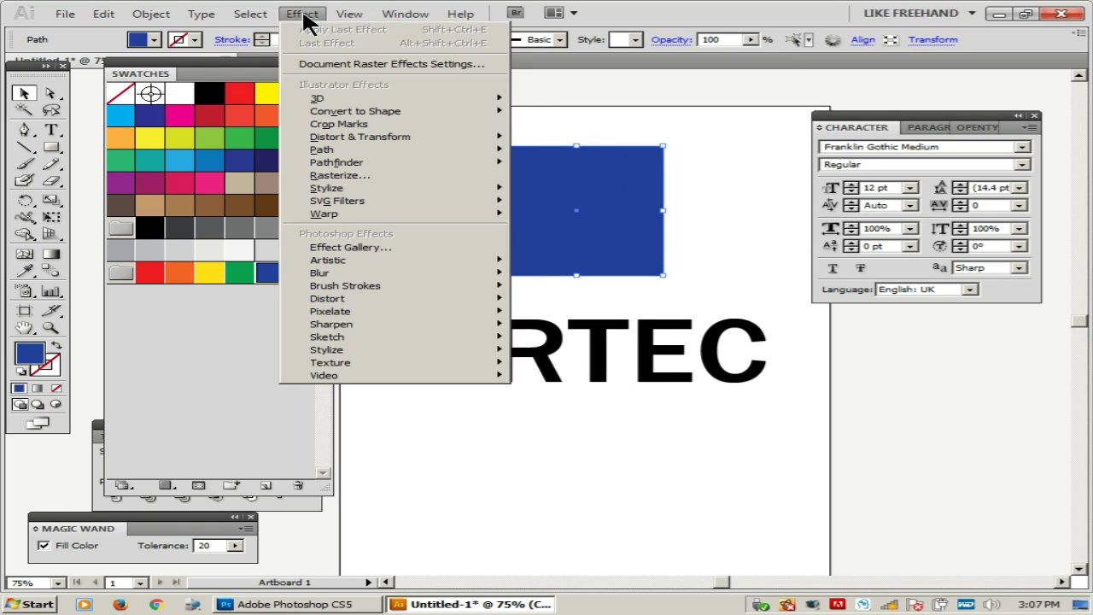
mouse_move(322, 100)
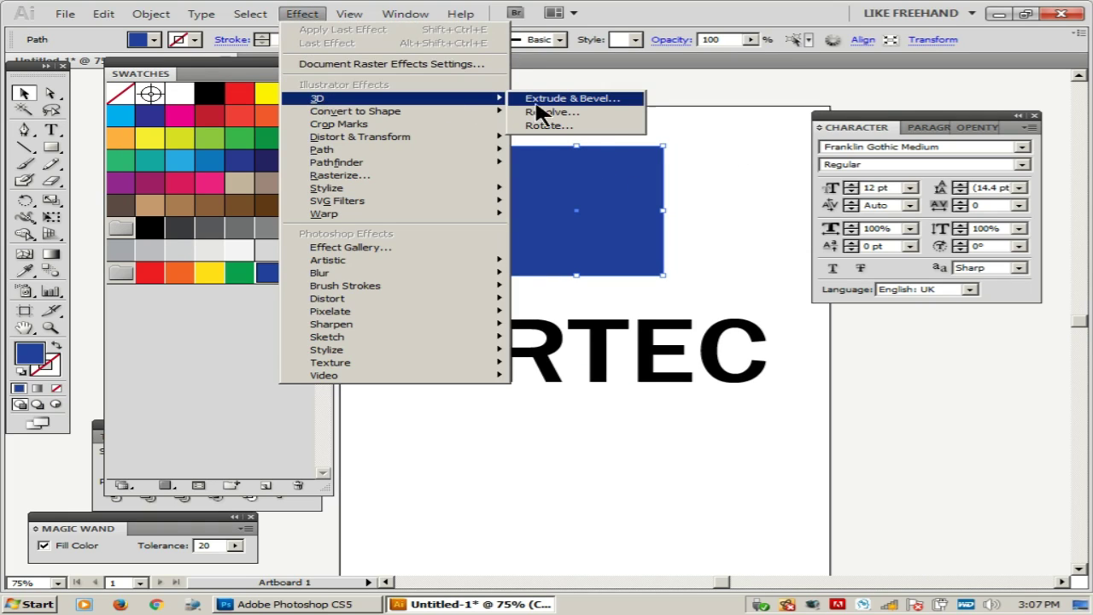
click(608, 101)
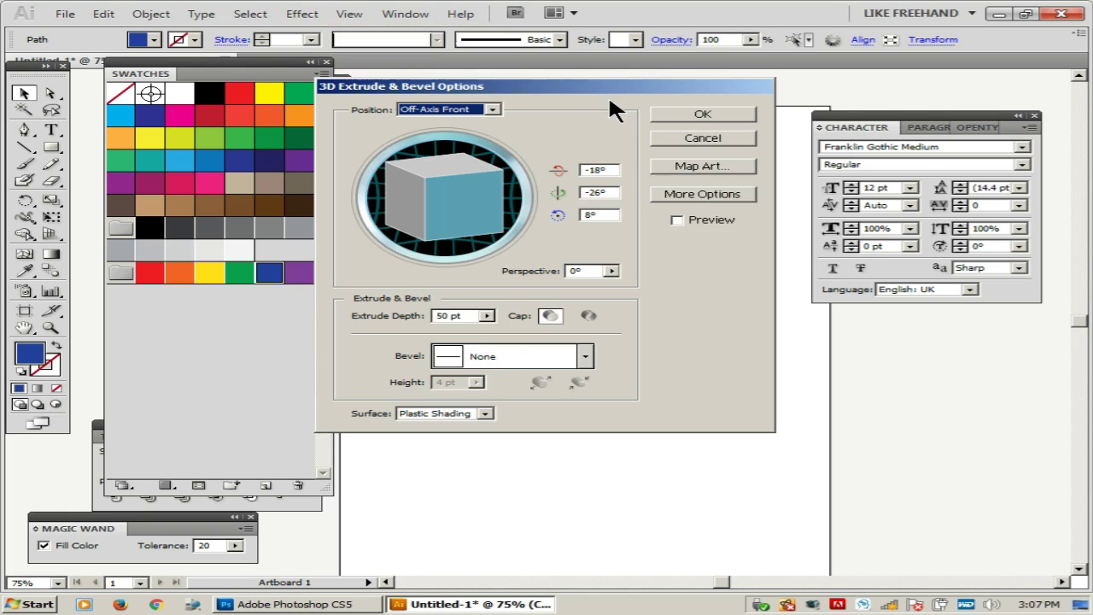
drag(587, 83, 942, 164)
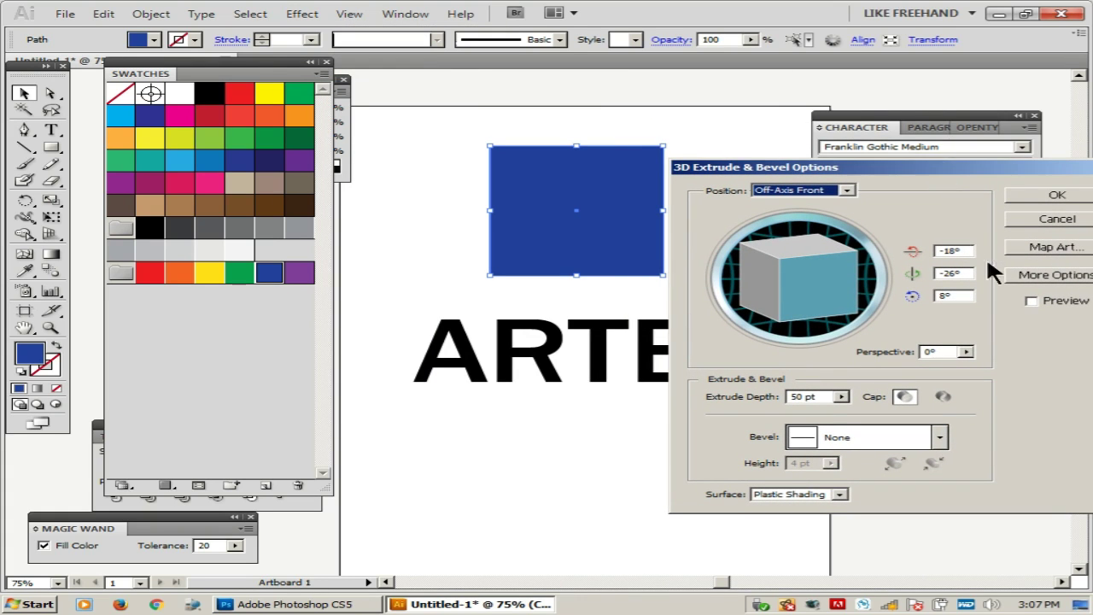
click(1032, 299)
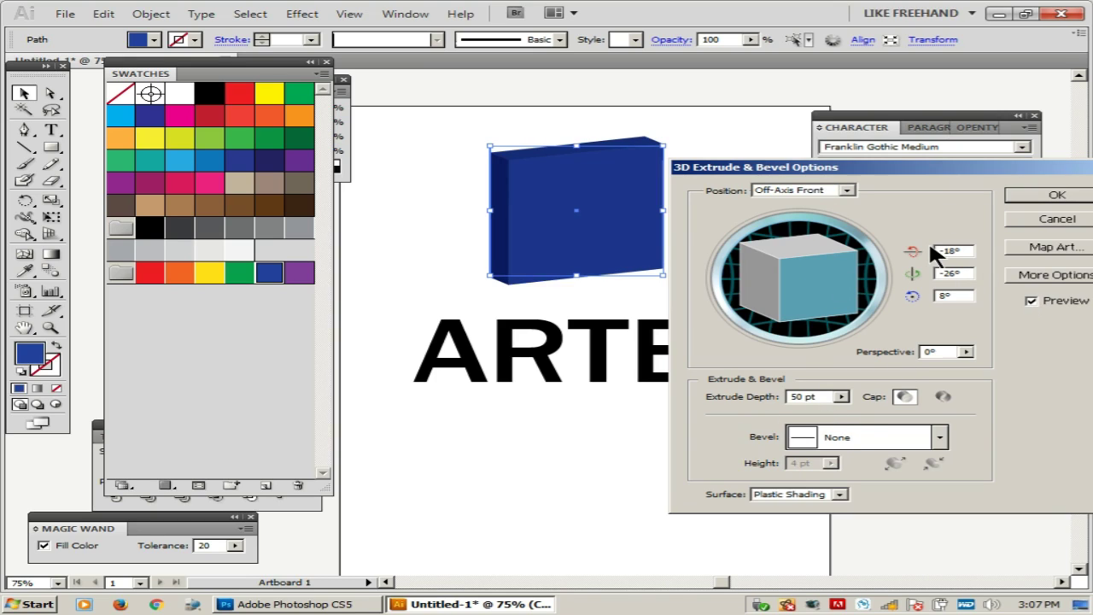
click(834, 402)
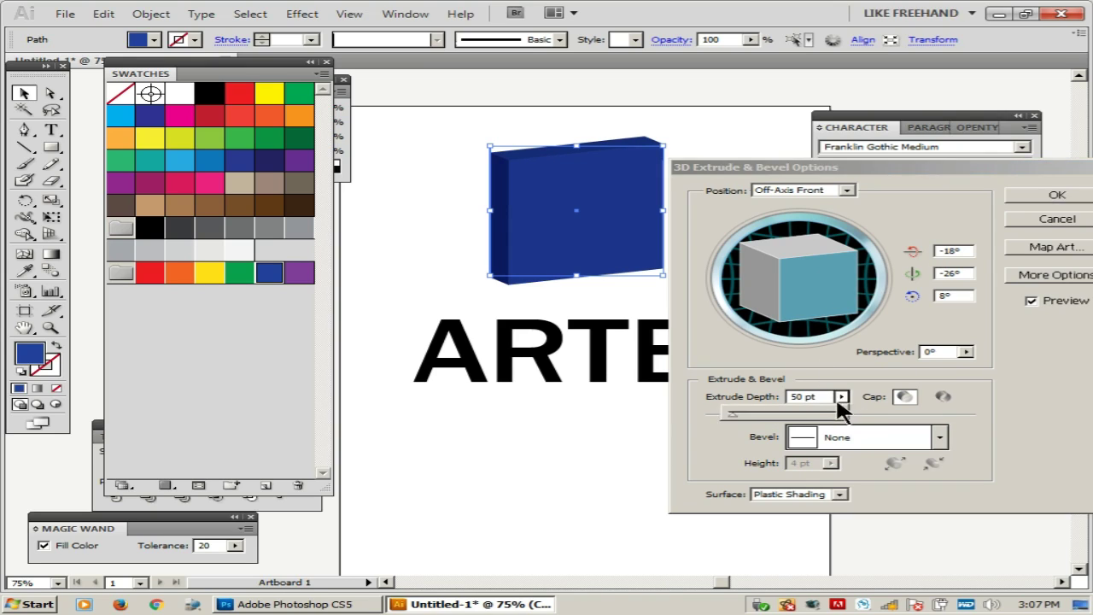
mouse_move(734, 414)
mouse_down()
mouse_move(744, 418)
mouse_move(740, 407)
mouse_up()
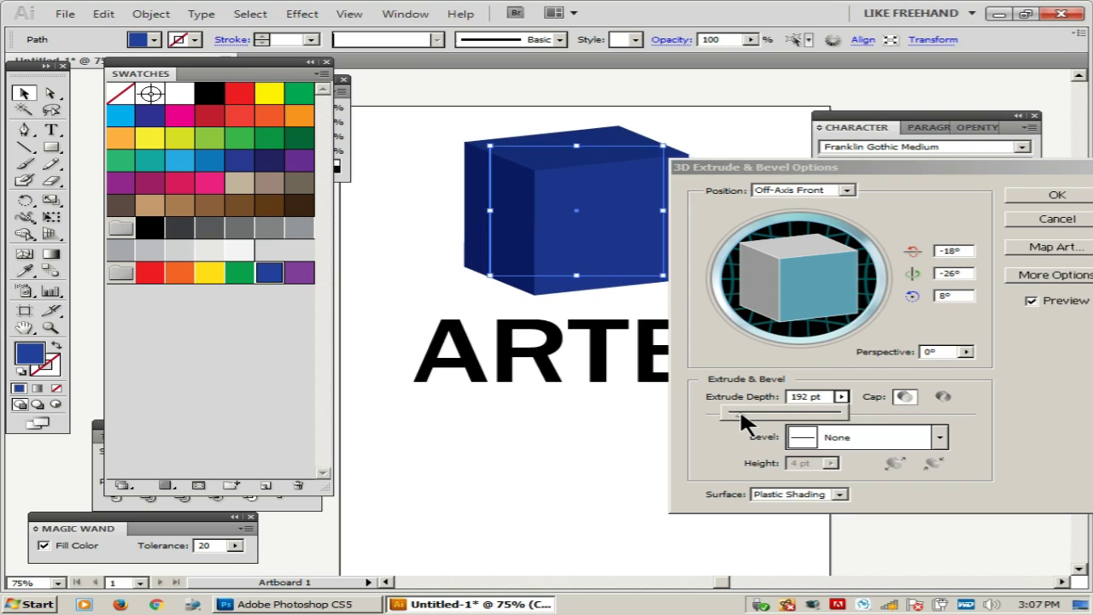
Rotate the extruded box freely to about -25°, -36° and 13° so two side faces and the top show
click(820, 300)
drag(849, 299, 815, 295)
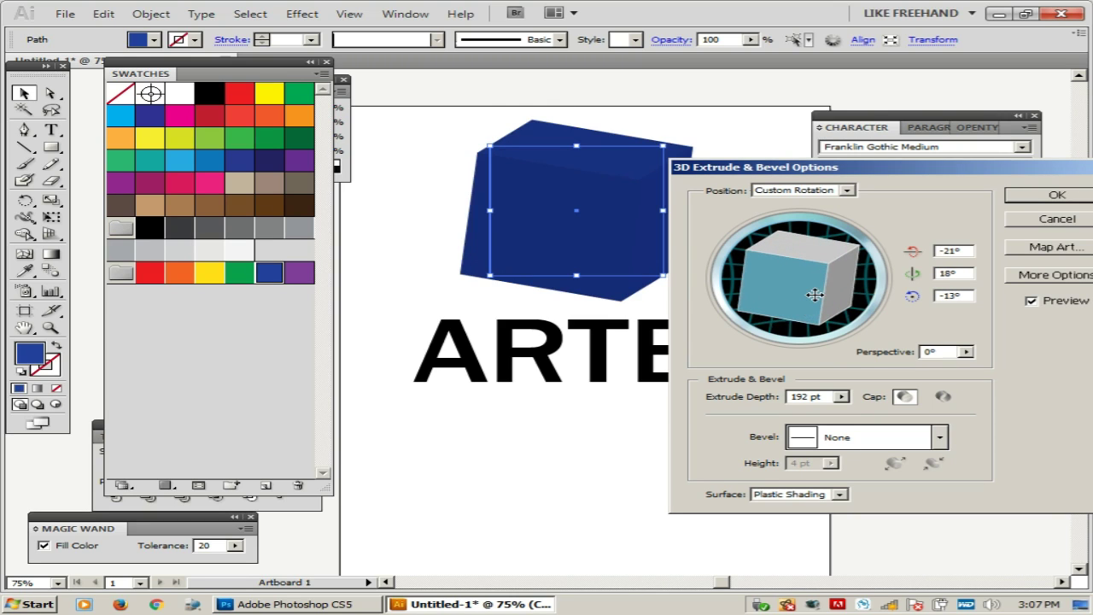
drag(837, 168, 866, 183)
drag(841, 305, 873, 309)
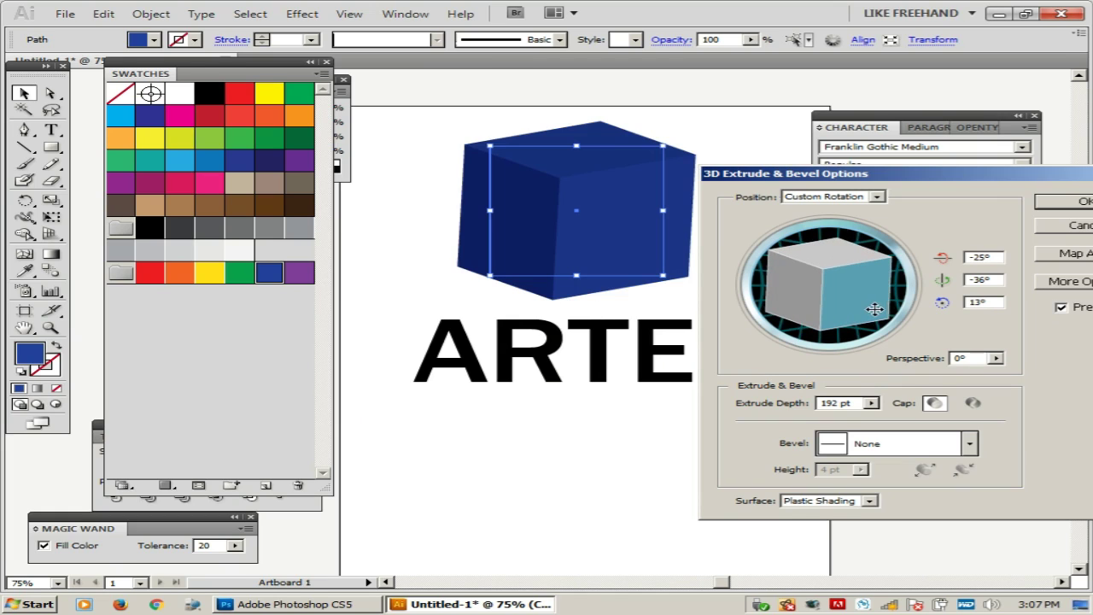
Give the extruded box a Classic bevel with a height of 5 pt
drag(994, 176, 982, 128)
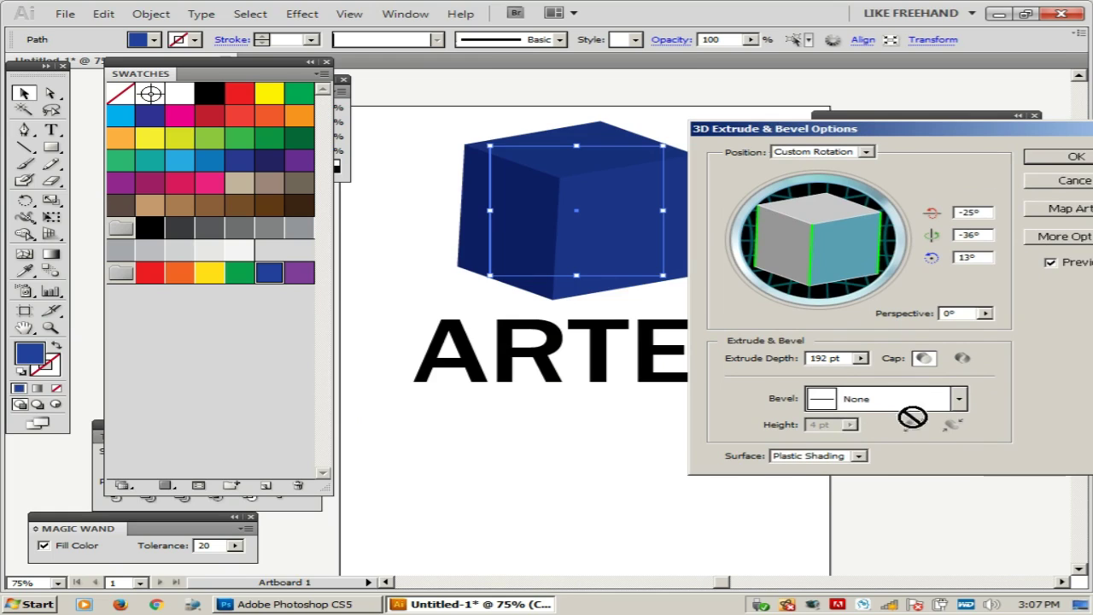
click(958, 398)
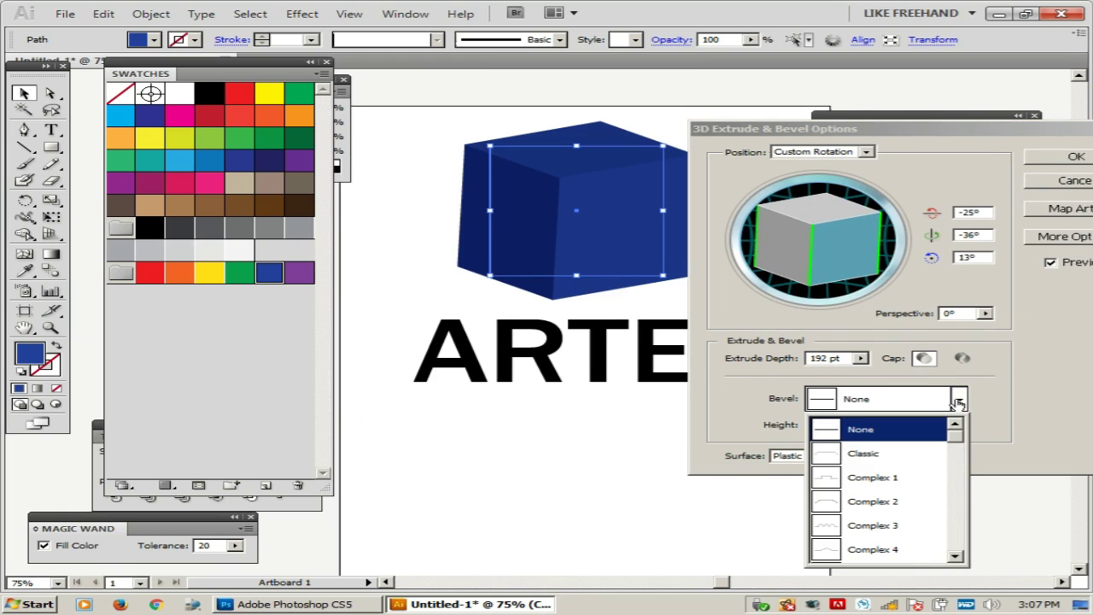
click(892, 451)
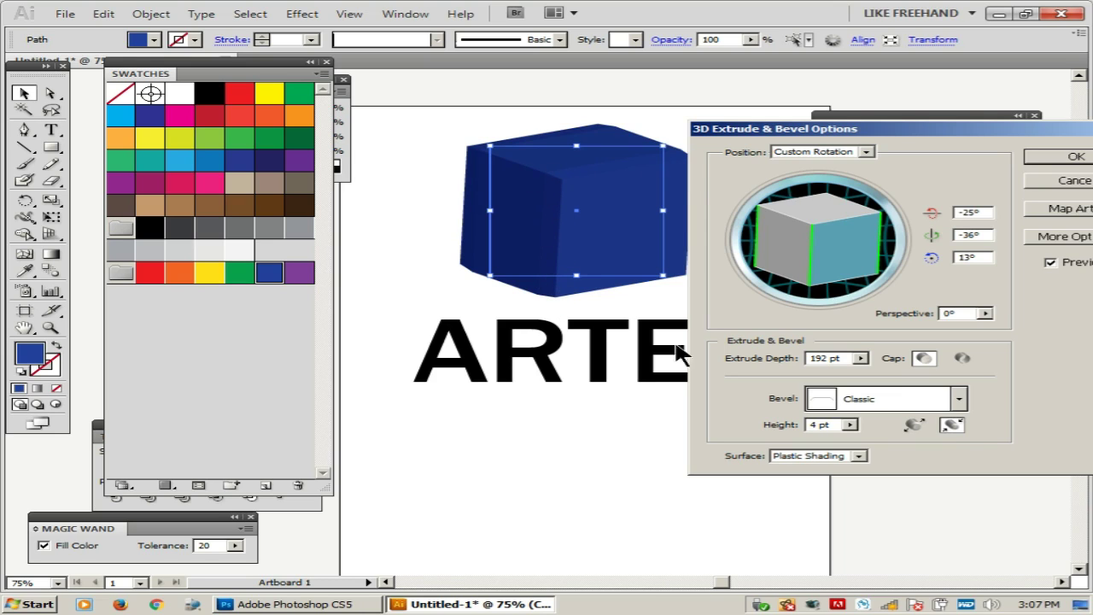
click(849, 424)
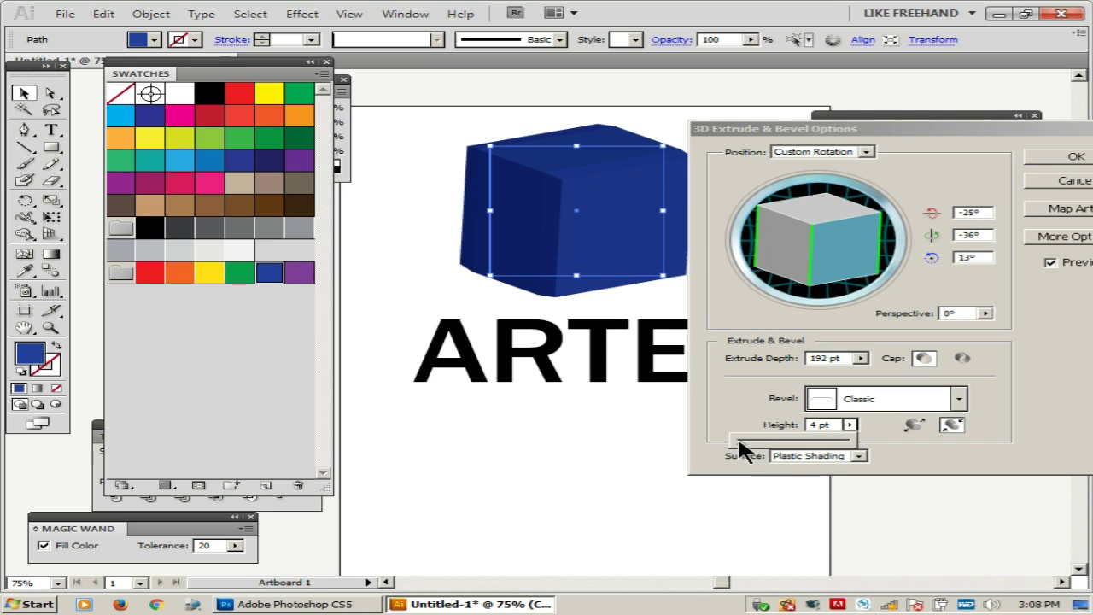
drag(741, 437, 741, 440)
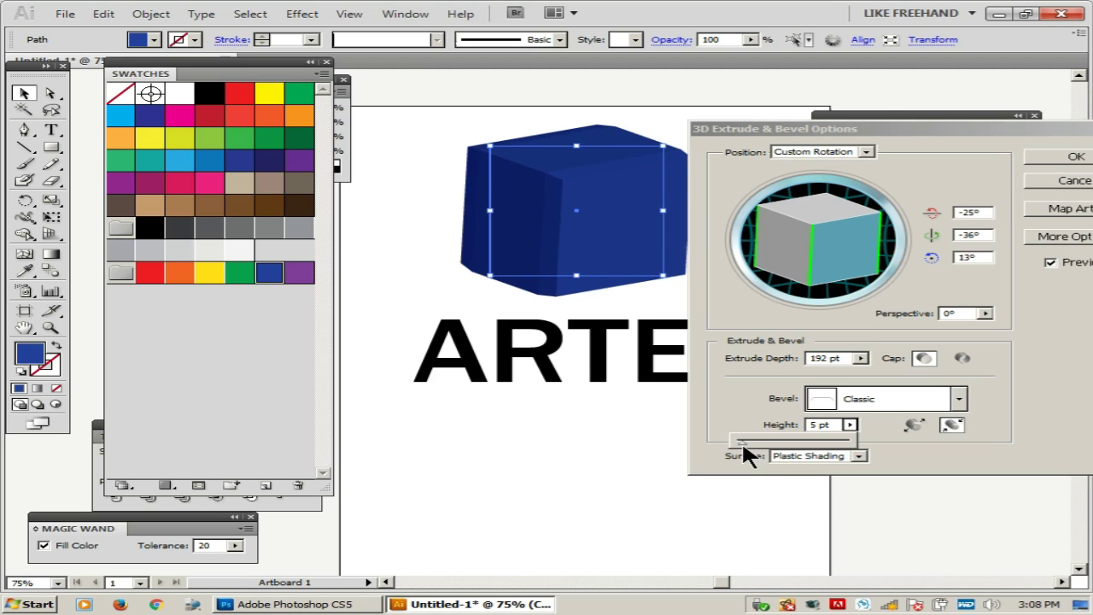
click(1022, 392)
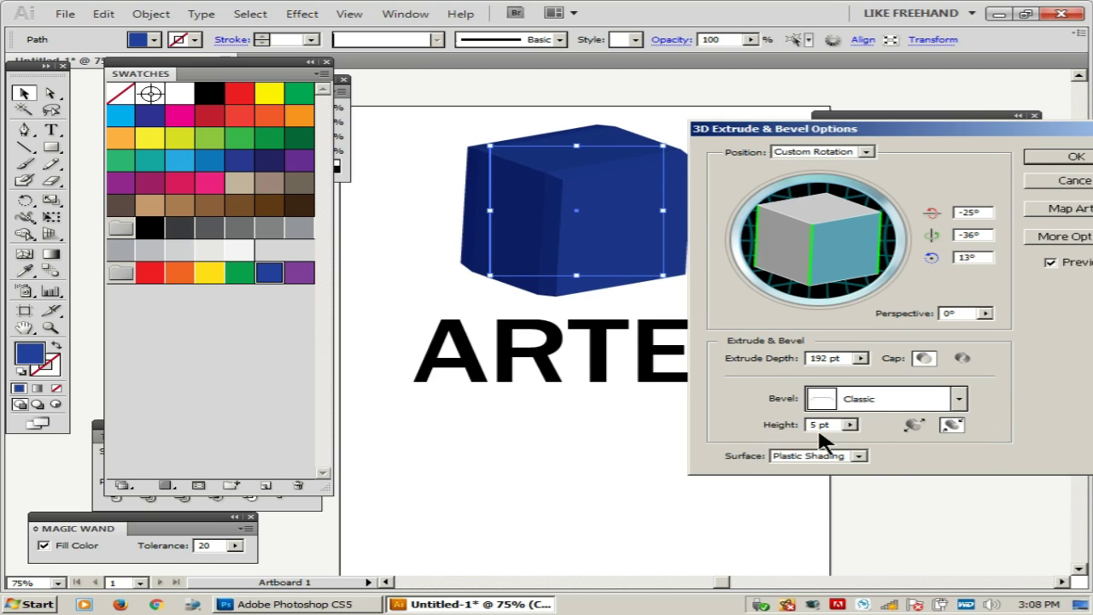
Try Diffuse Shading as the box's surface and return it to Plastic Shading
click(858, 455)
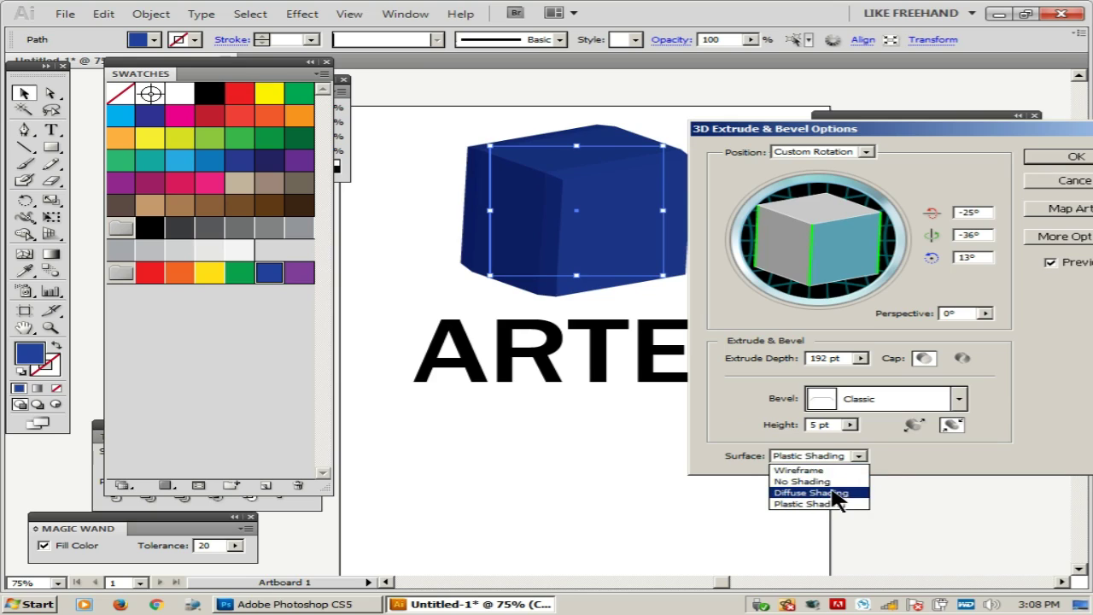
click(835, 493)
click(856, 455)
click(828, 505)
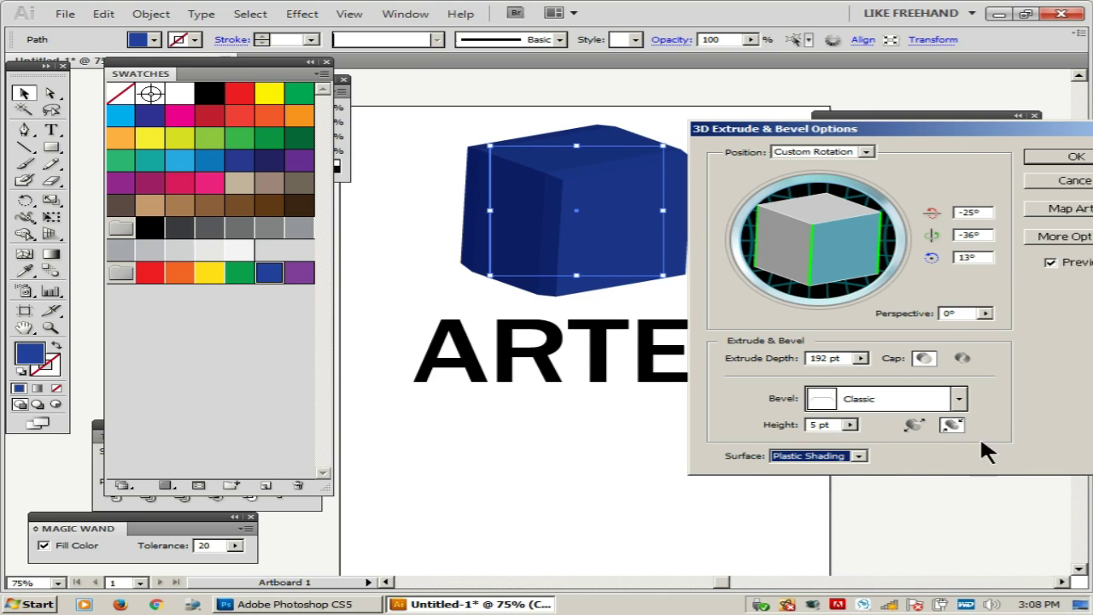
drag(941, 122, 922, 84)
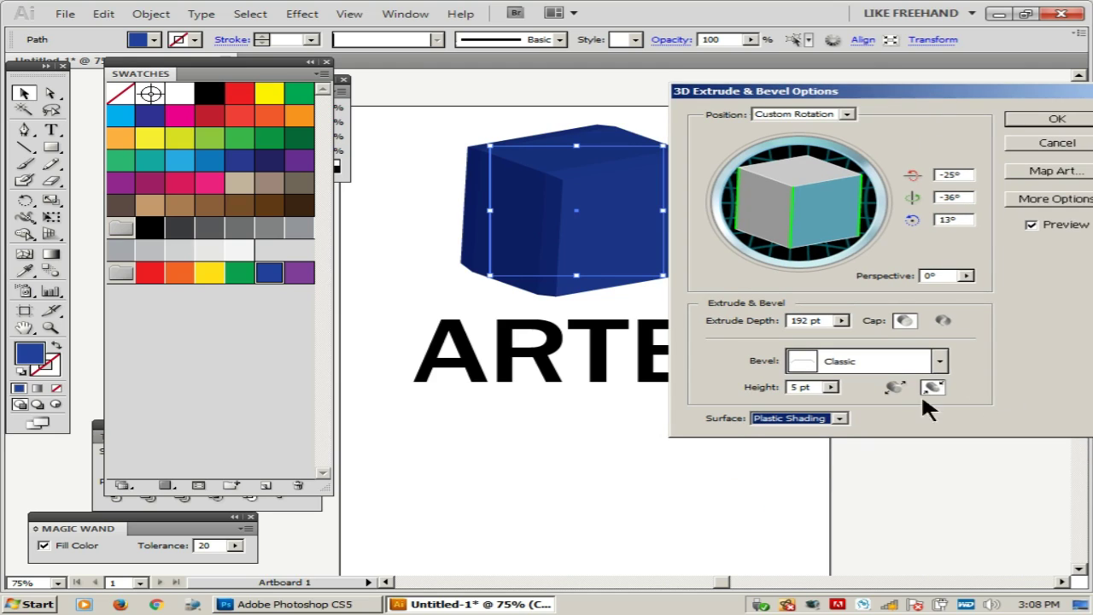
Set the box's bevel to extend outward, then try the hollow cap and return to the solid cap
click(896, 389)
click(942, 321)
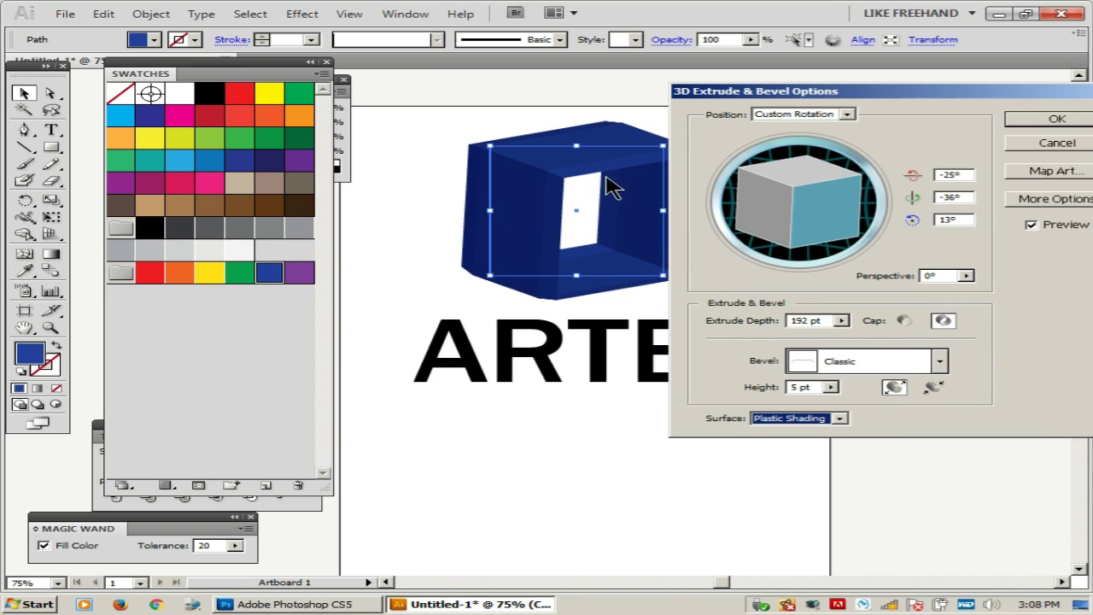
click(905, 323)
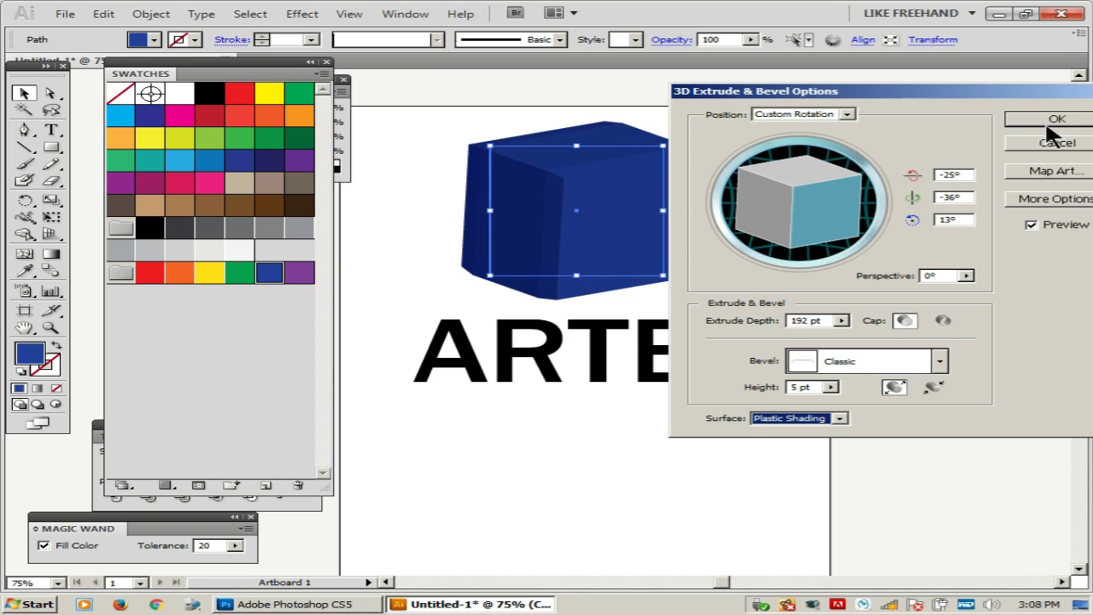
Shift the Plastic Shading light toward the sphere's upper-right edge, try it behind the object and back in front, and apply the 3D effect
drag(956, 88, 975, 42)
click(1050, 164)
mouse_move(758, 399)
mouse_down()
mouse_move(758, 388)
mouse_move(740, 398)
mouse_move(754, 411)
mouse_move(767, 398)
mouse_up()
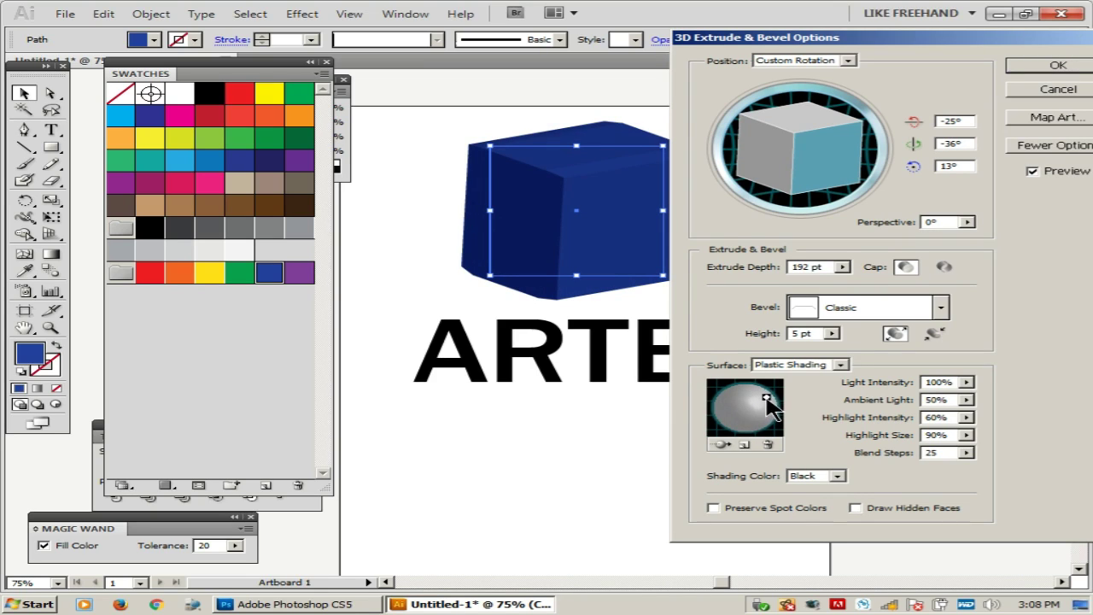
click(720, 446)
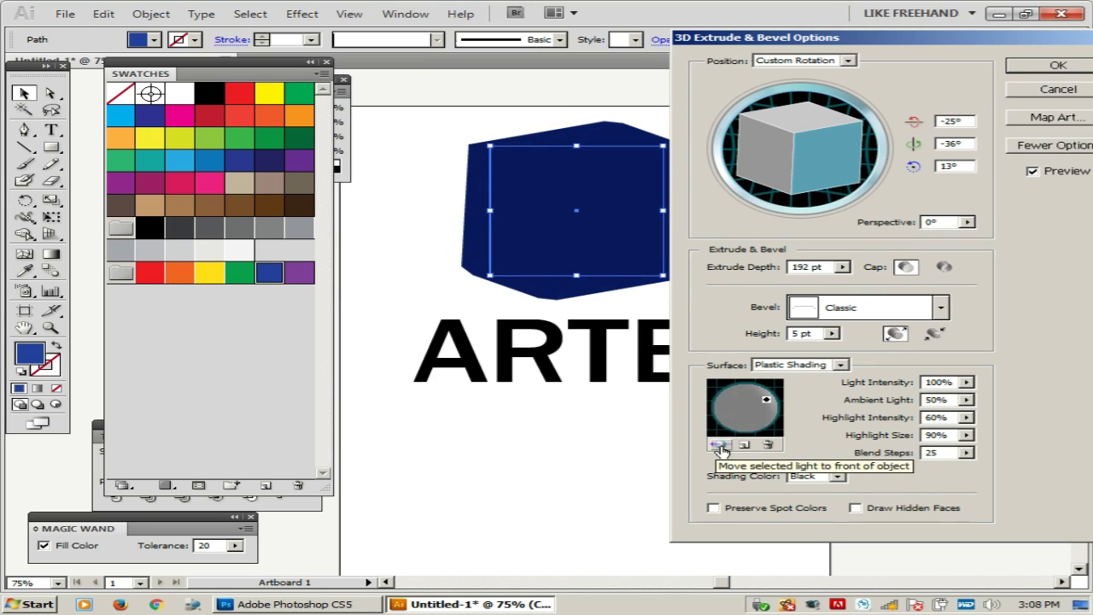
click(721, 446)
mouse_move(766, 399)
mouse_down()
mouse_move(757, 400)
mouse_move(765, 390)
mouse_up()
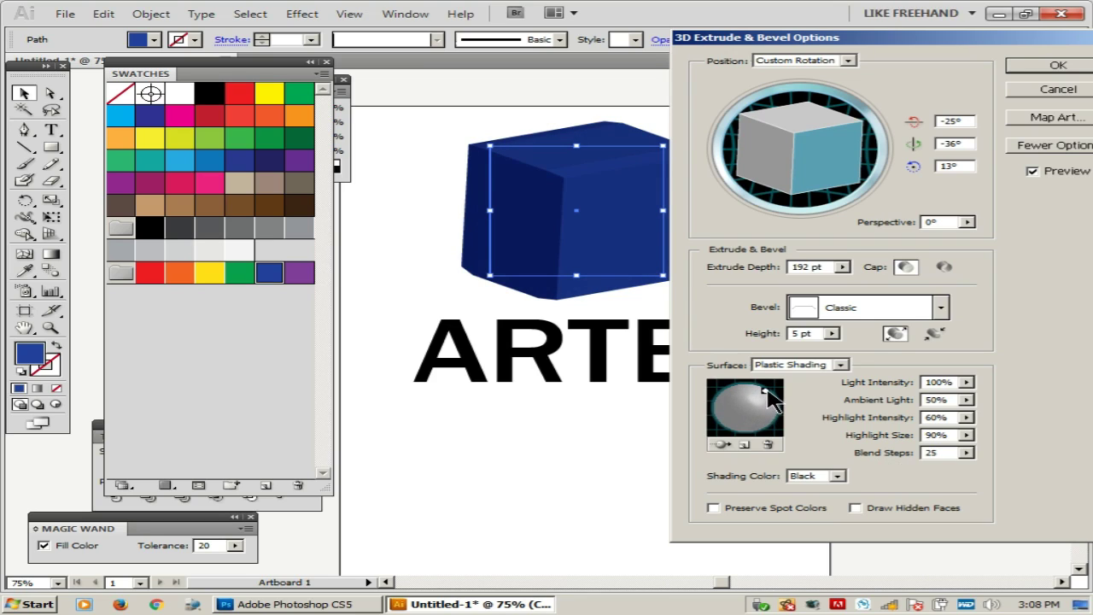
click(1058, 65)
click(745, 276)
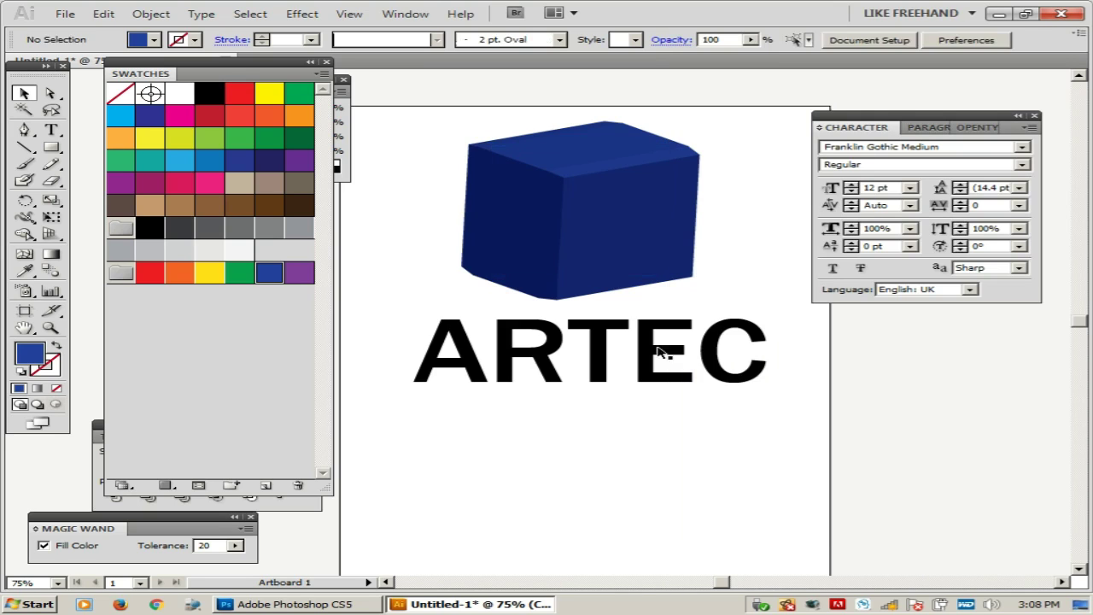
Move the ARTEC text slightly down away from the box and display the document's symbols beside the artboard
click(603, 352)
drag(603, 352, 603, 369)
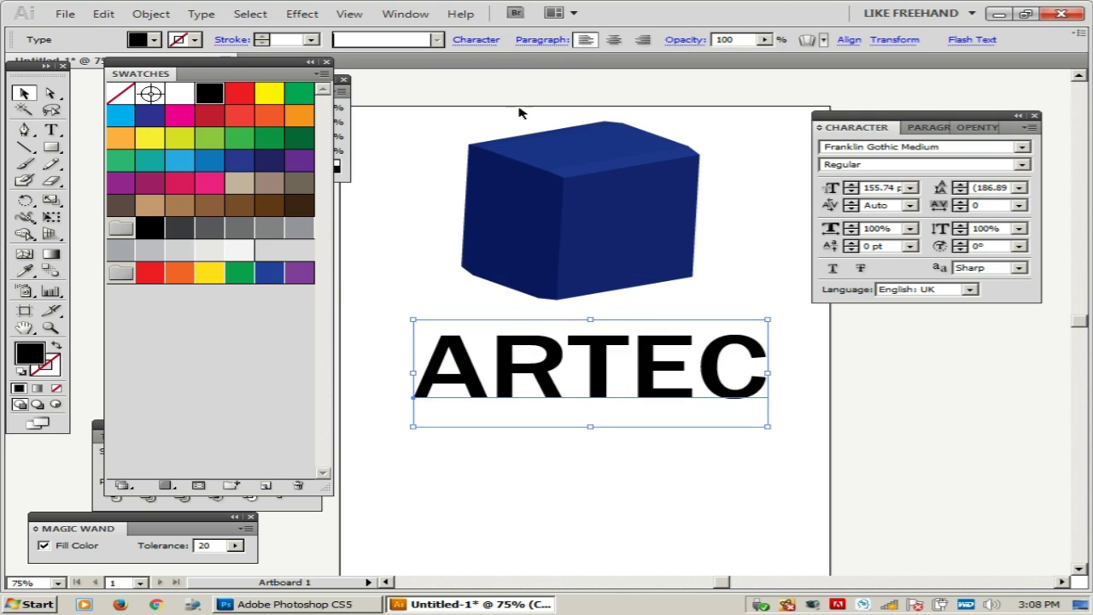
click(403, 12)
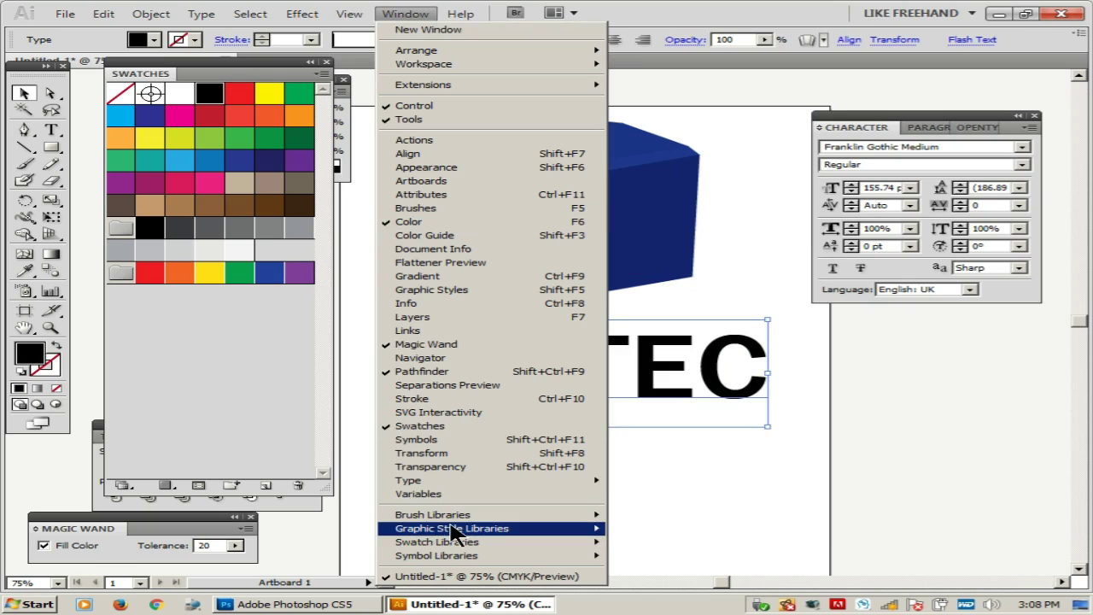
click(482, 440)
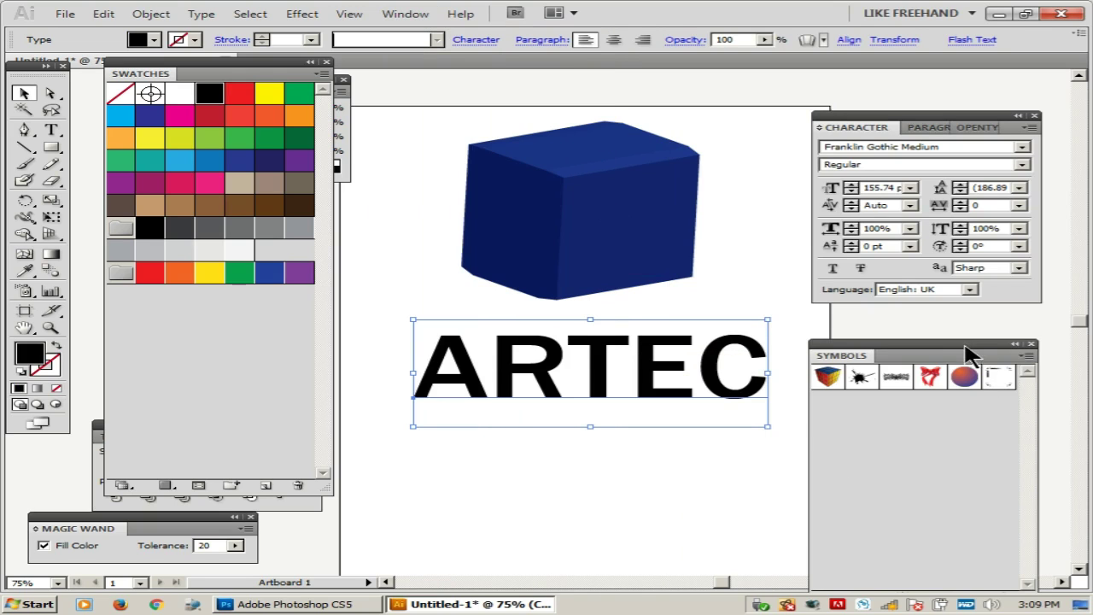
drag(965, 345, 974, 328)
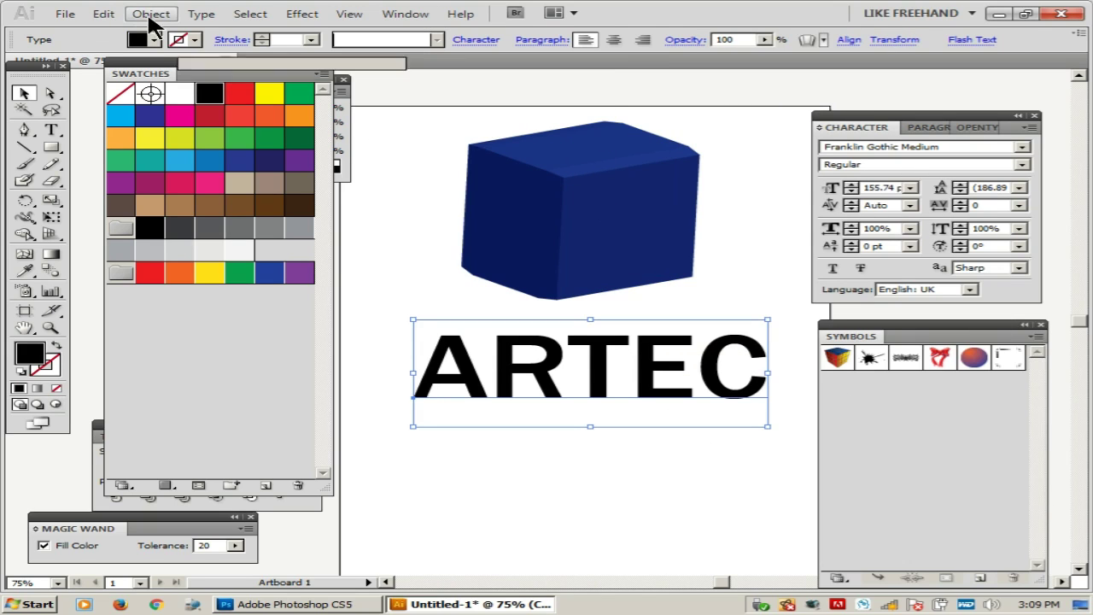
Convert the ARTEC text to outlines and deselect it
click(202, 14)
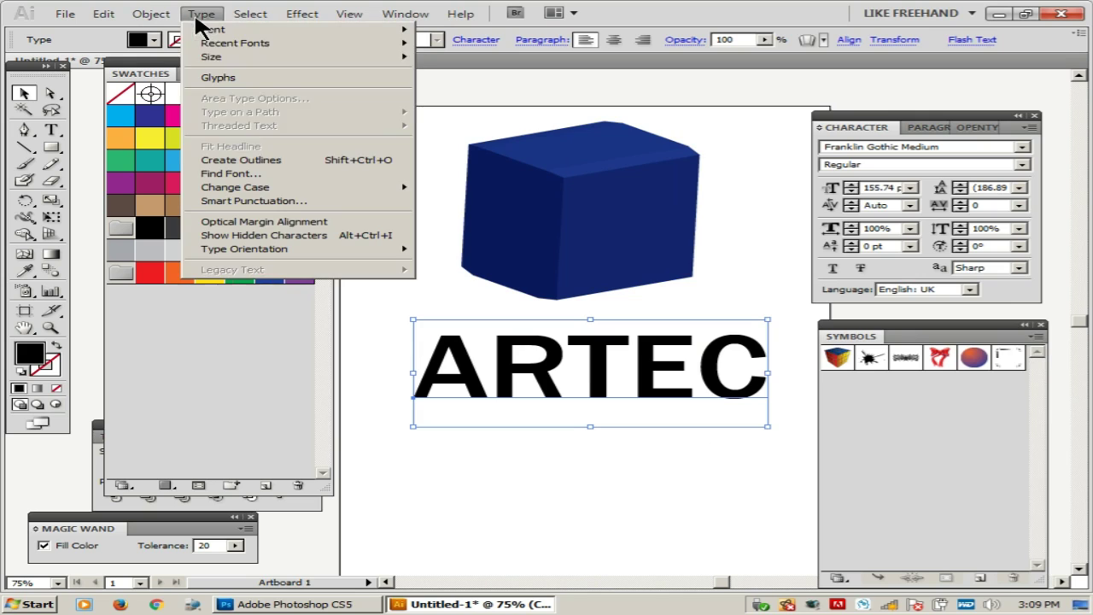
click(239, 160)
click(634, 452)
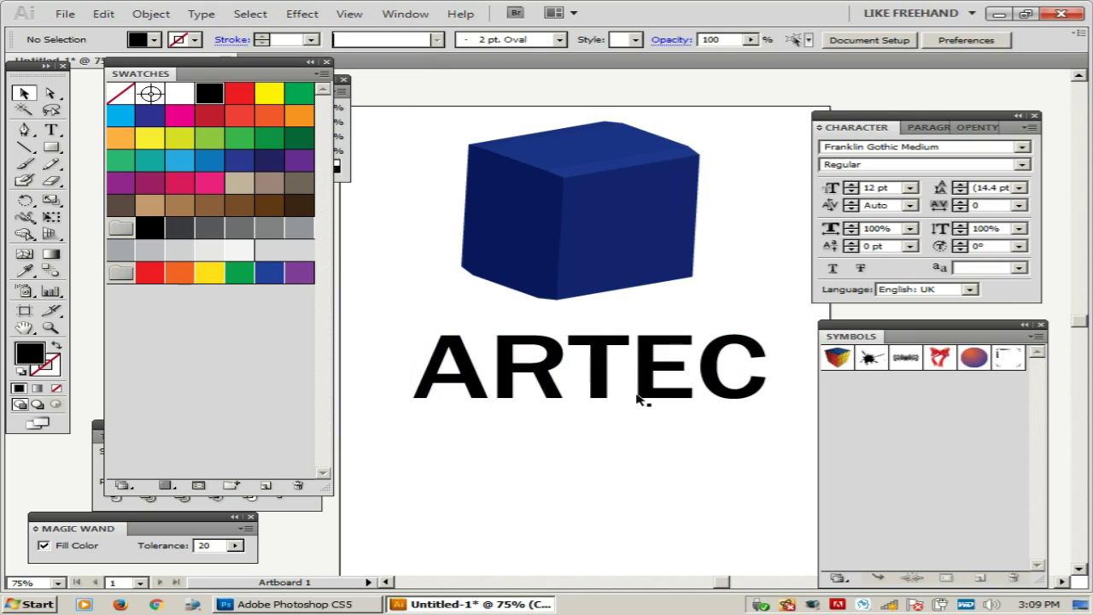
Fill the outlined ARTEC lettering with light grey
click(649, 383)
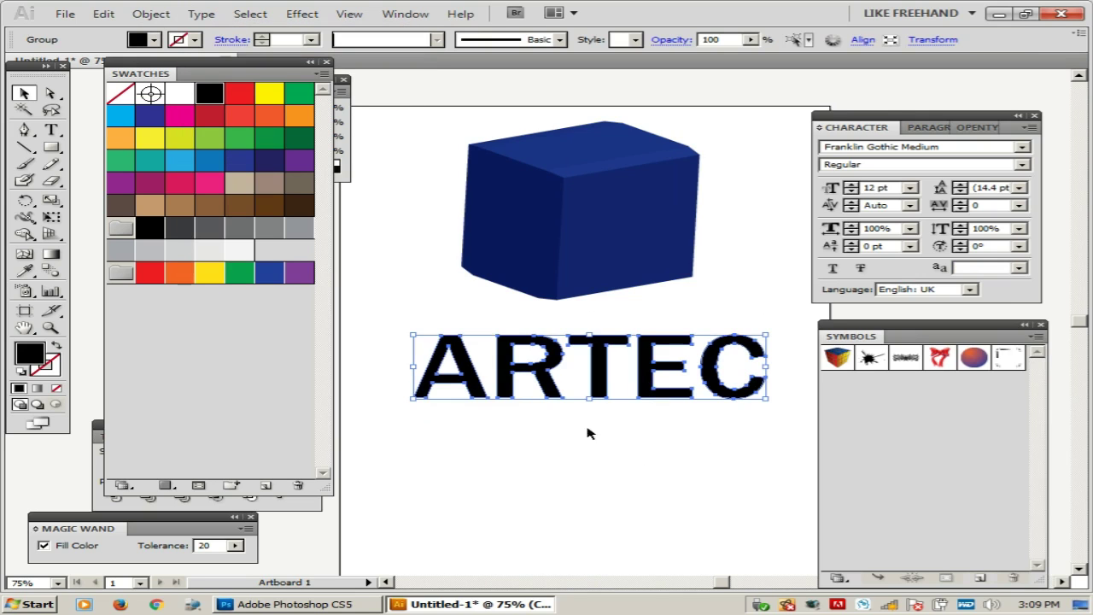
click(213, 252)
click(728, 455)
Save the light grey ARTEC lettering as a Graphic symbol named "artec name"
click(697, 399)
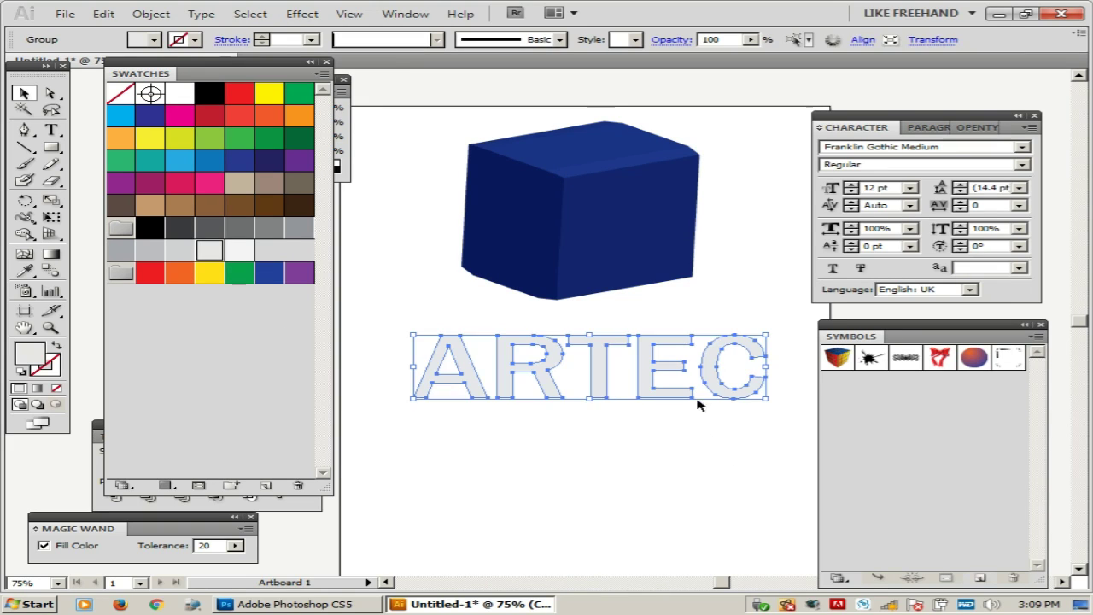
drag(703, 299, 944, 444)
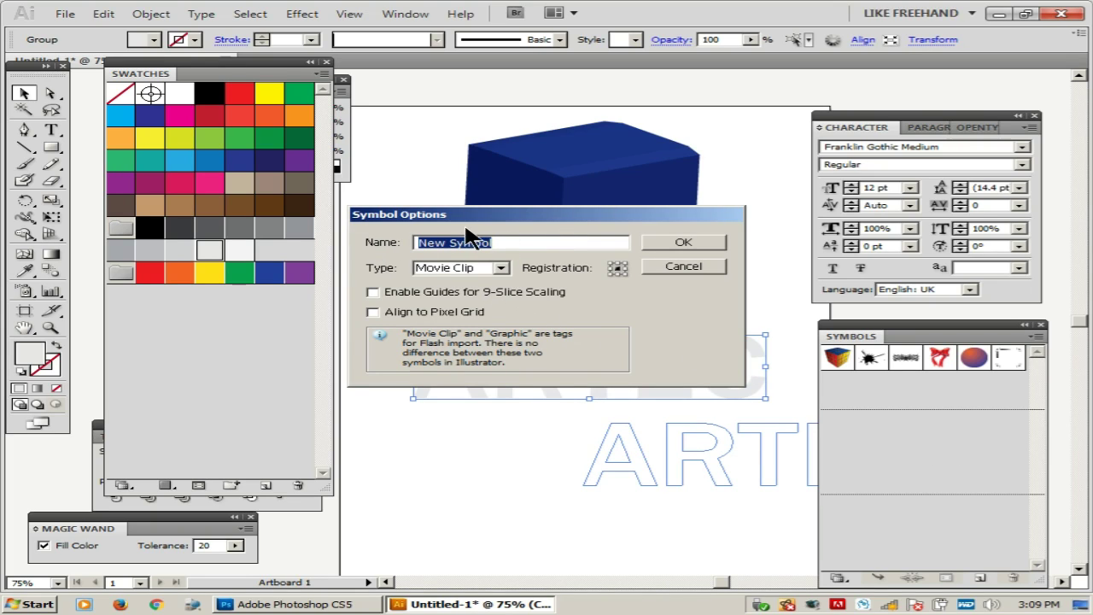
text(artec name)
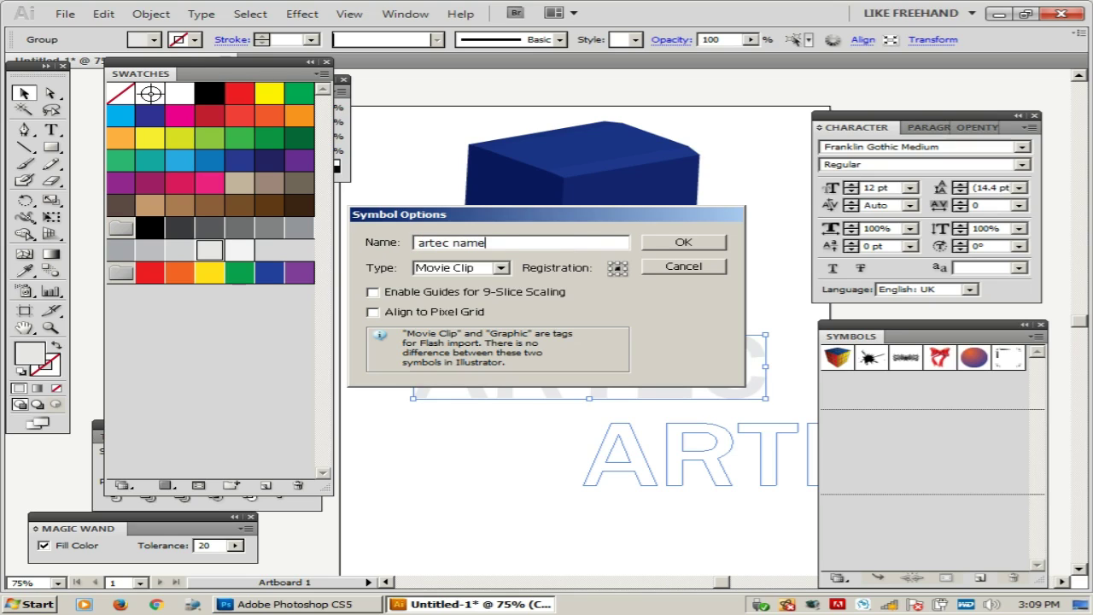
click(502, 268)
click(483, 291)
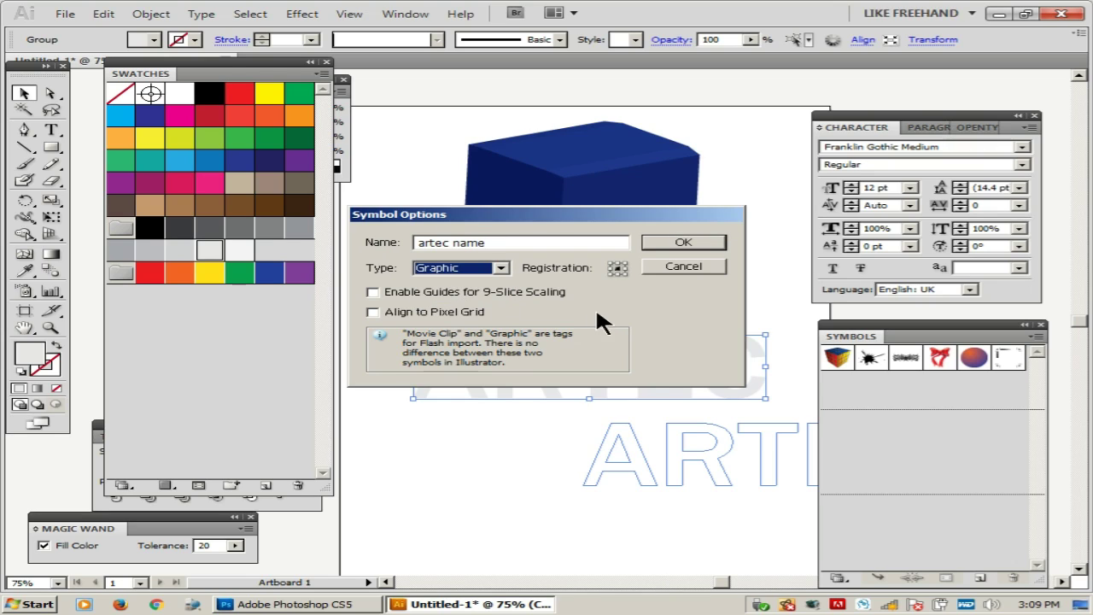
click(674, 238)
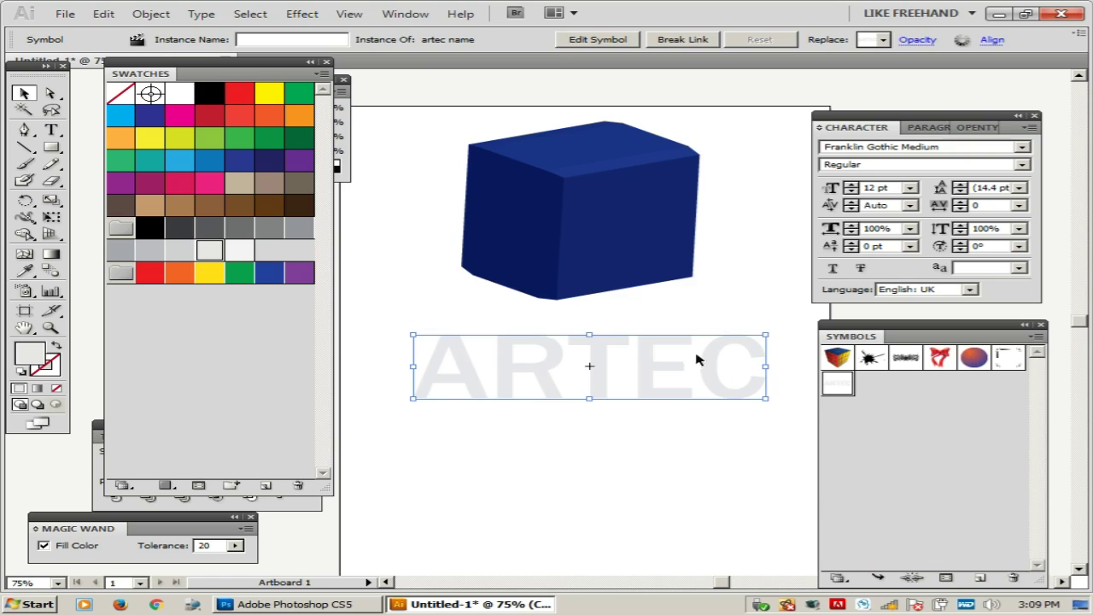
Move the extruded box slightly left and down above the ARTEC lettering
click(688, 285)
click(627, 261)
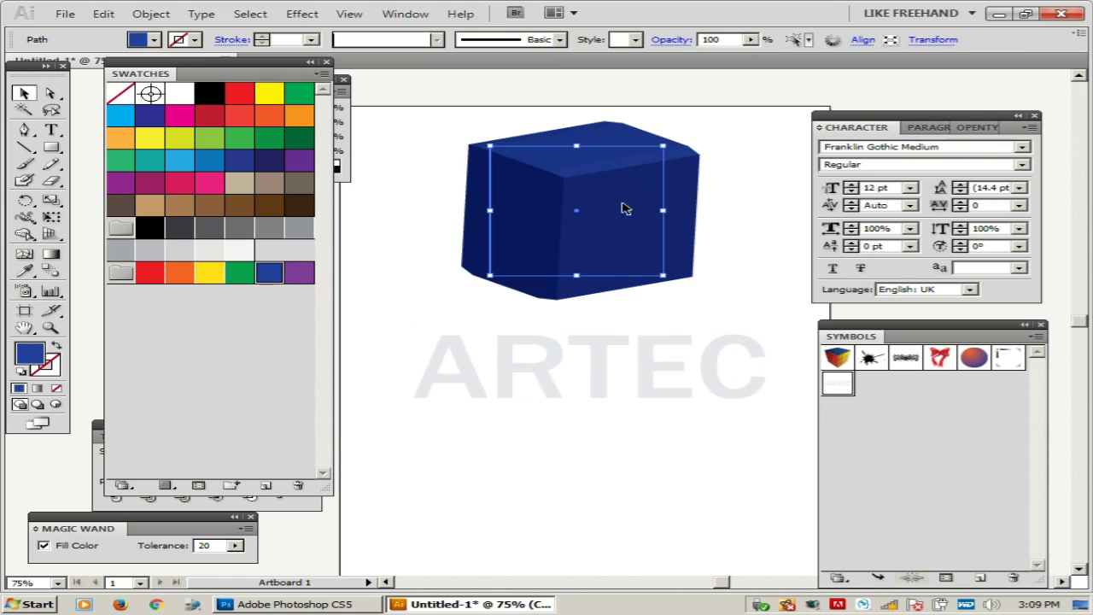
drag(622, 209, 606, 214)
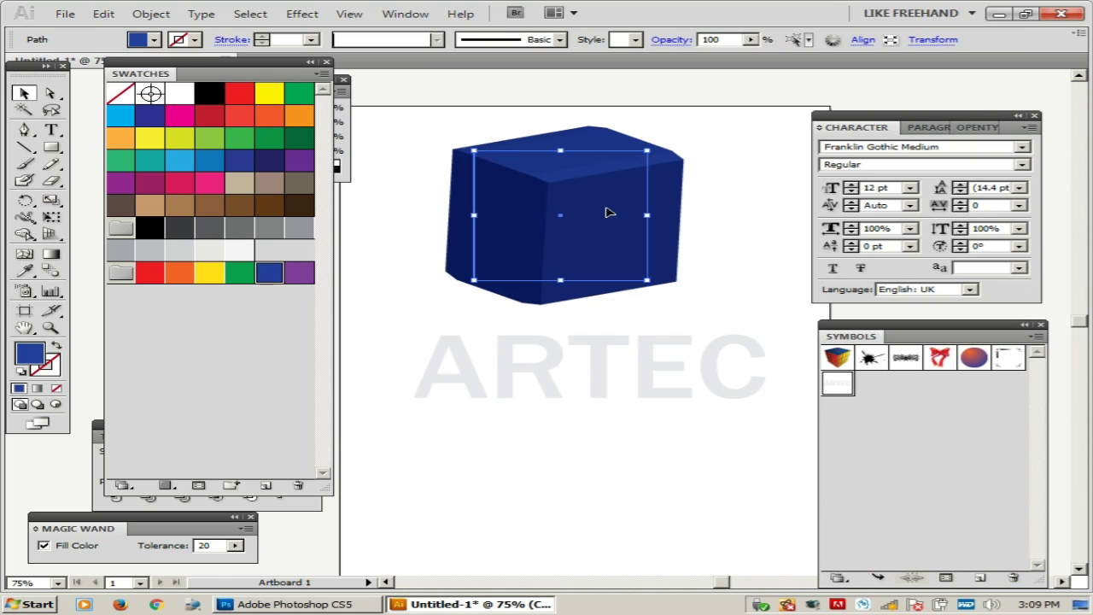
Reopen the box's applied 3D Extrude & Bevel effect for editing and turn on its preview
click(416, 20)
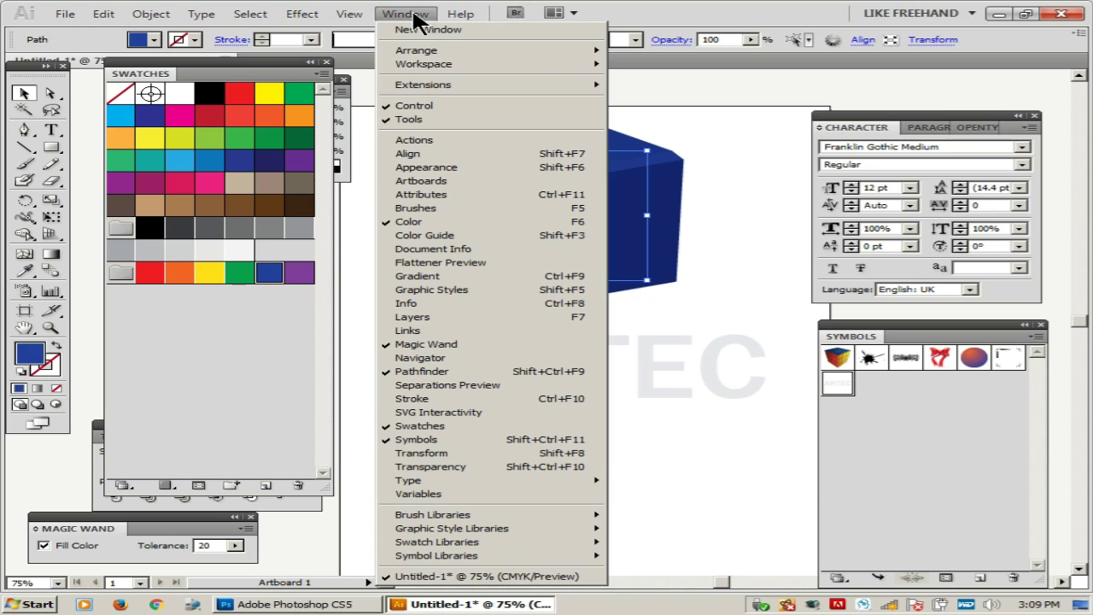
click(425, 167)
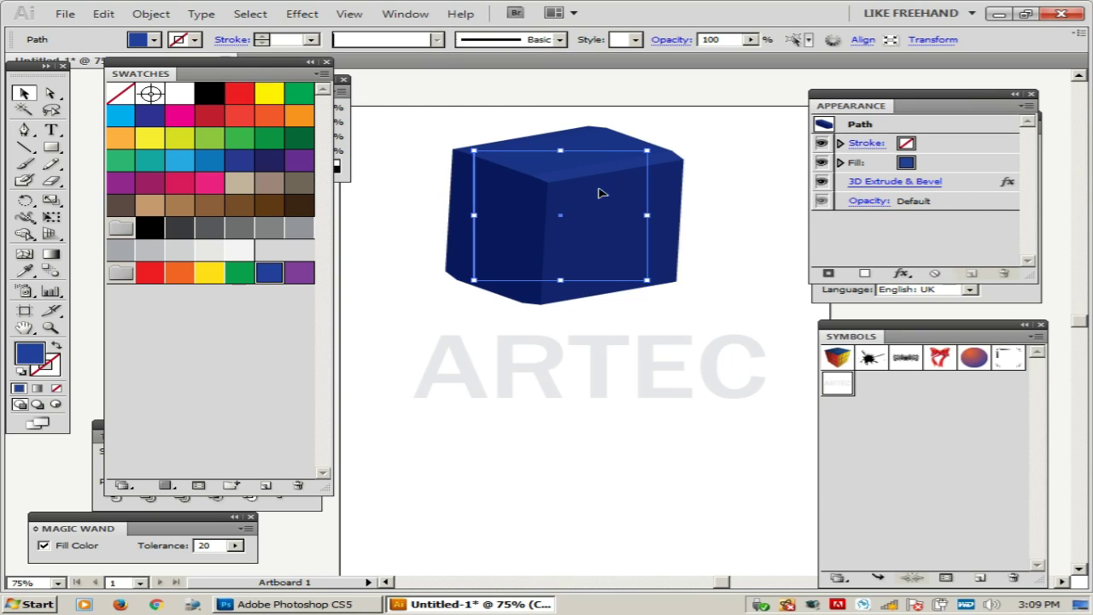
click(898, 182)
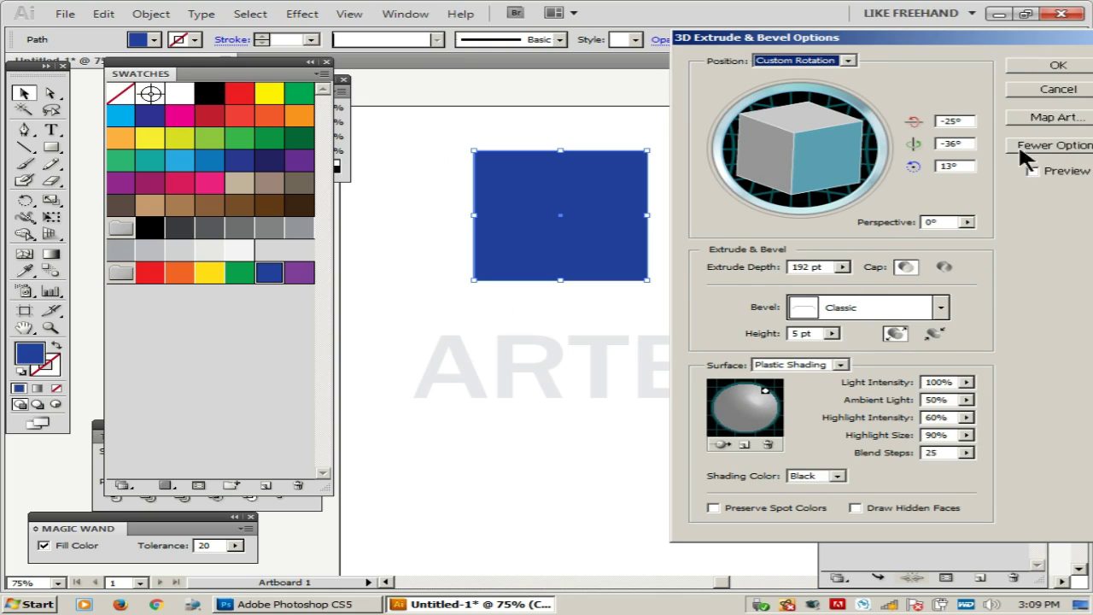
click(1057, 92)
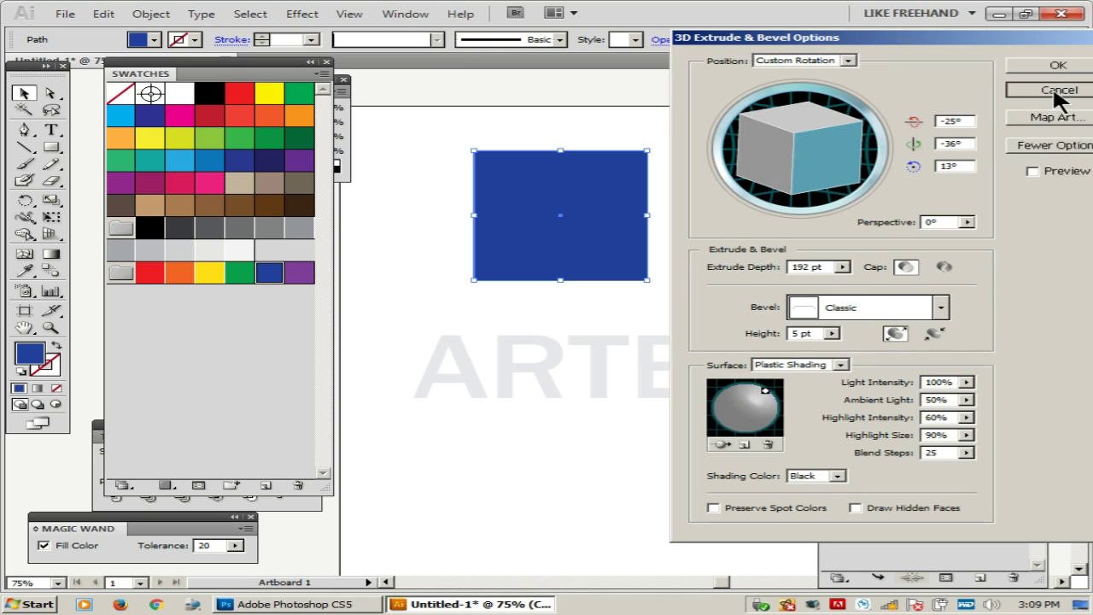
click(1033, 171)
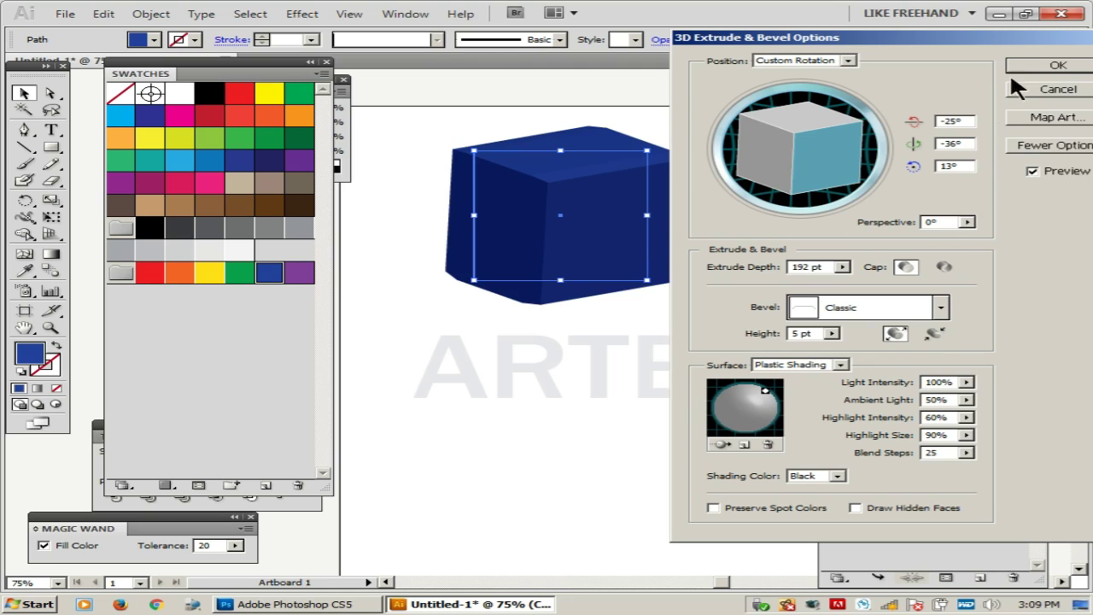
drag(997, 37, 1001, 46)
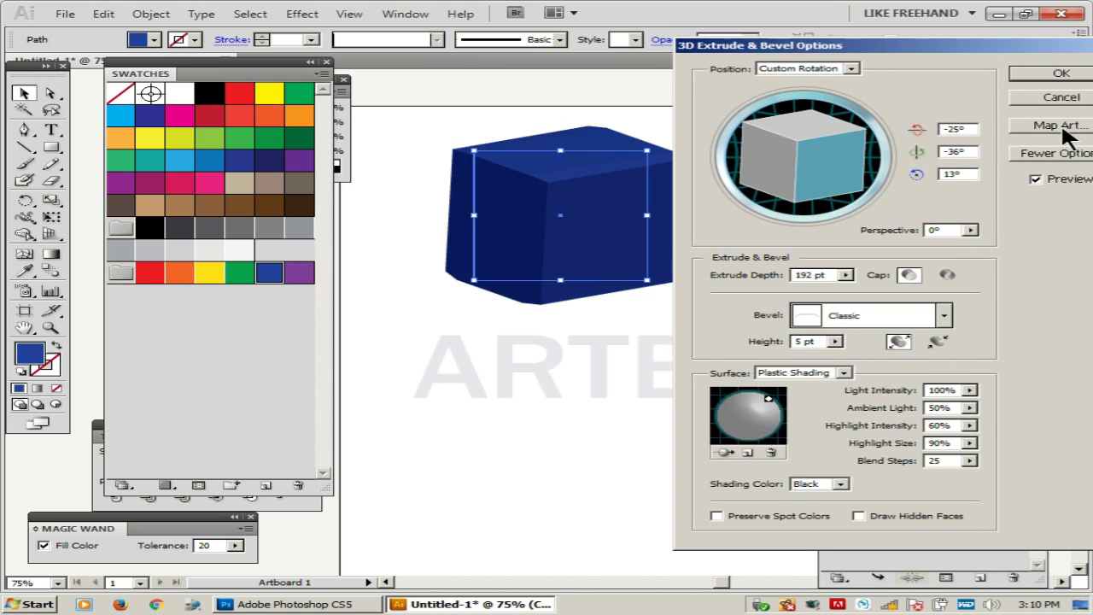
drag(1033, 46, 1022, 44)
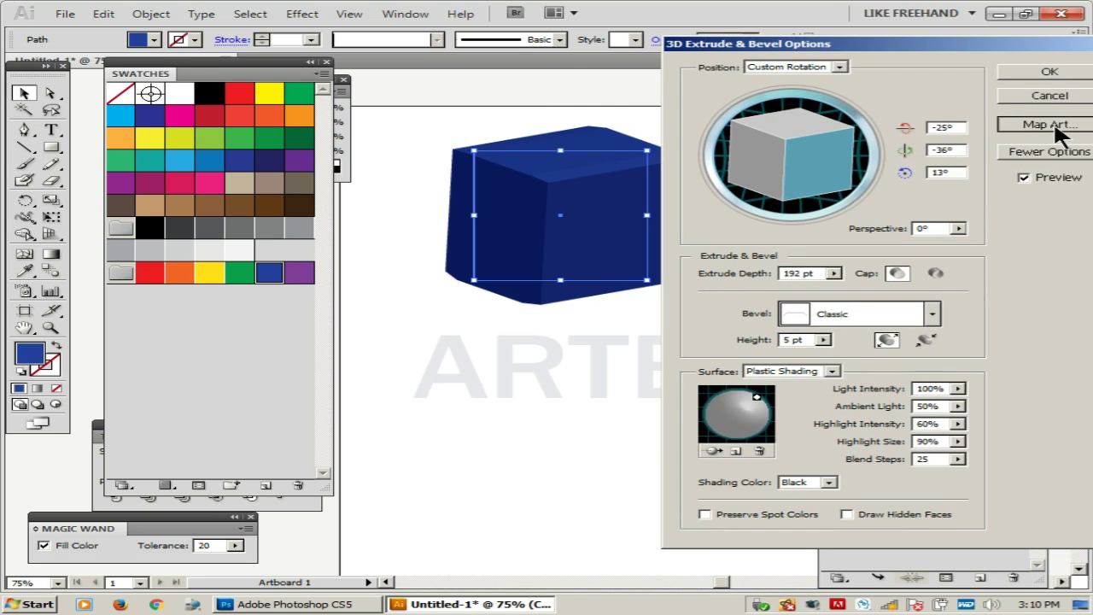
Map the "artec name" symbol onto surface 1 of the box and scale it to fit the face
click(1046, 125)
drag(795, 93, 338, 99)
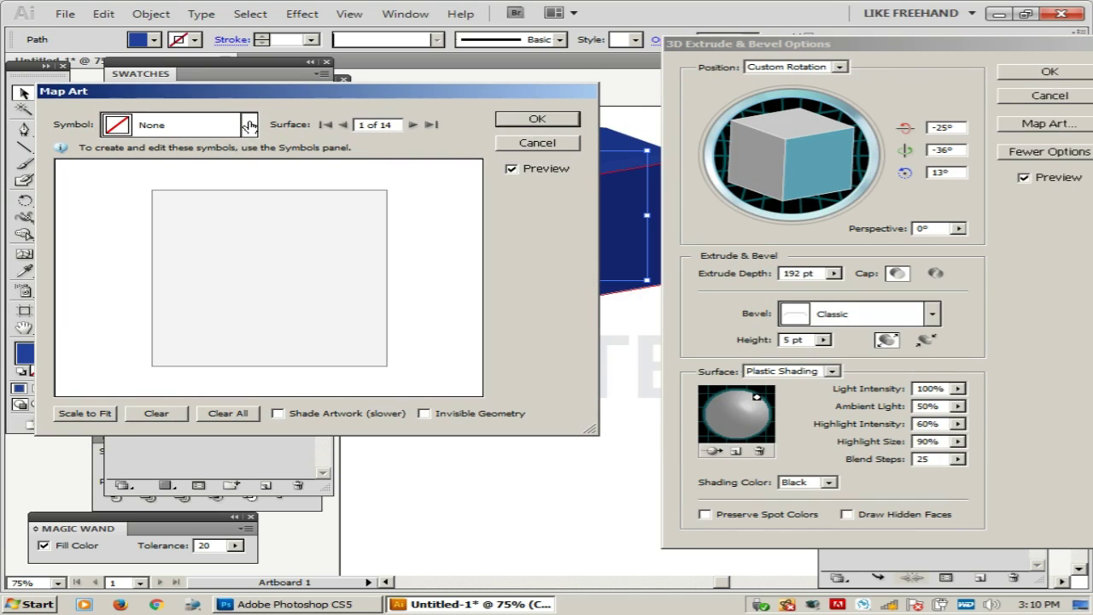
click(249, 125)
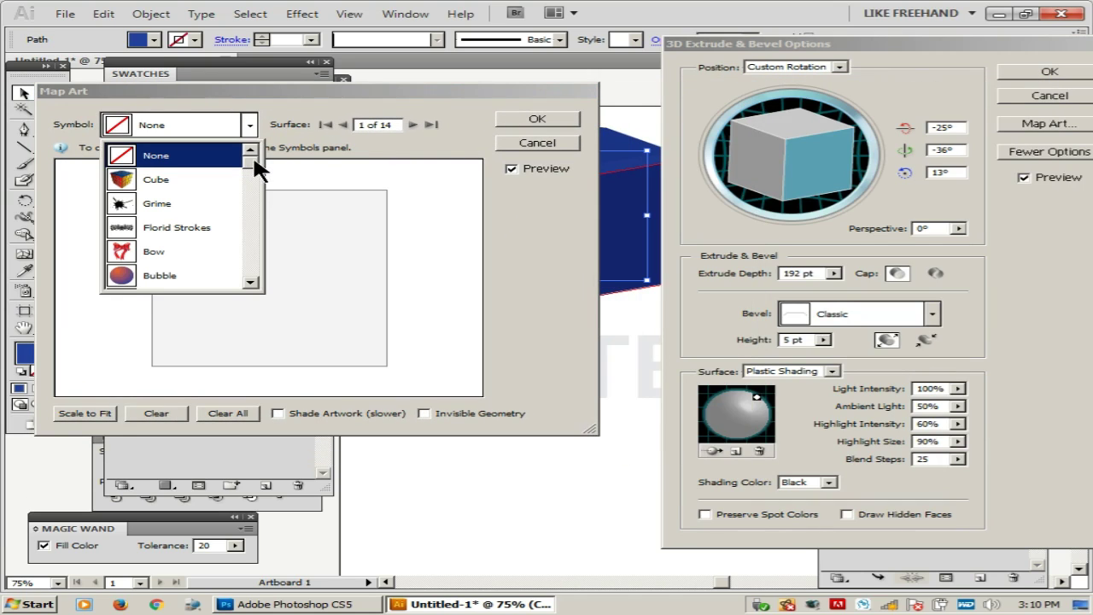
drag(254, 165, 256, 290)
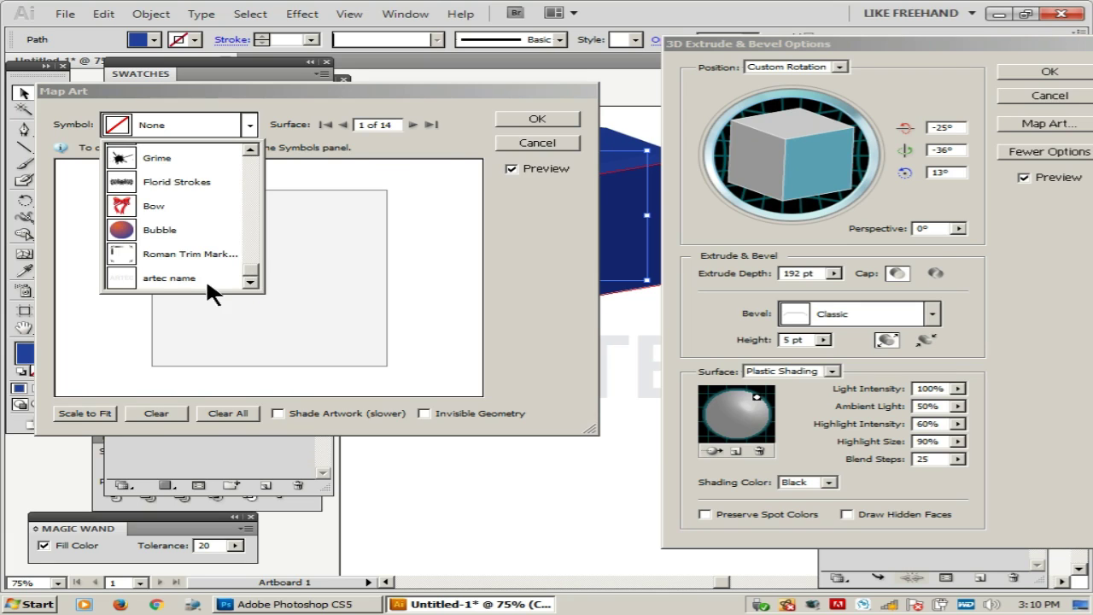
click(172, 279)
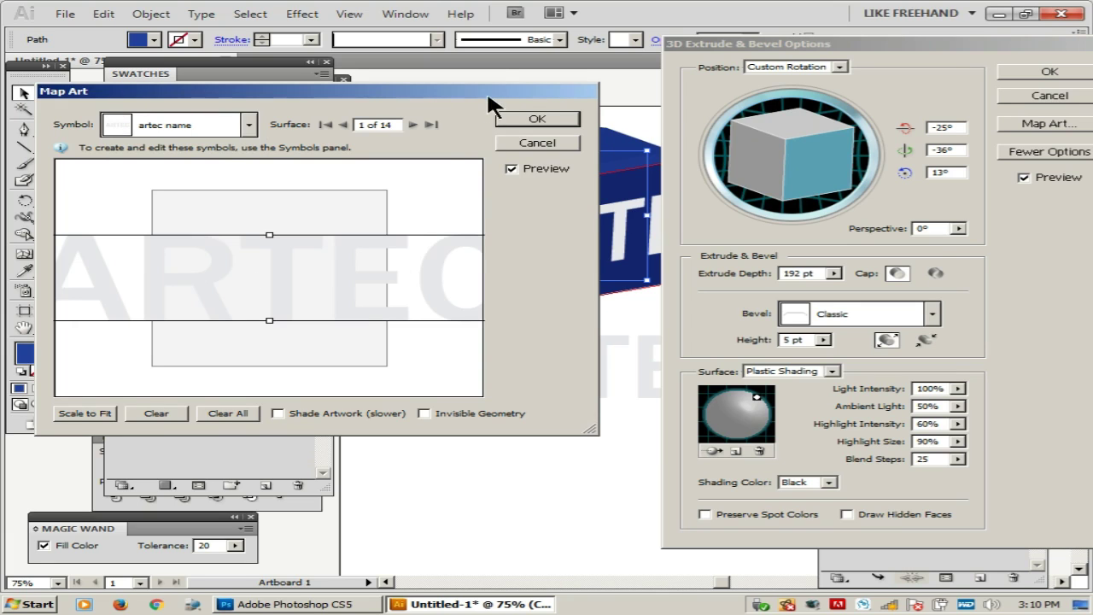
drag(486, 90, 1091, 129)
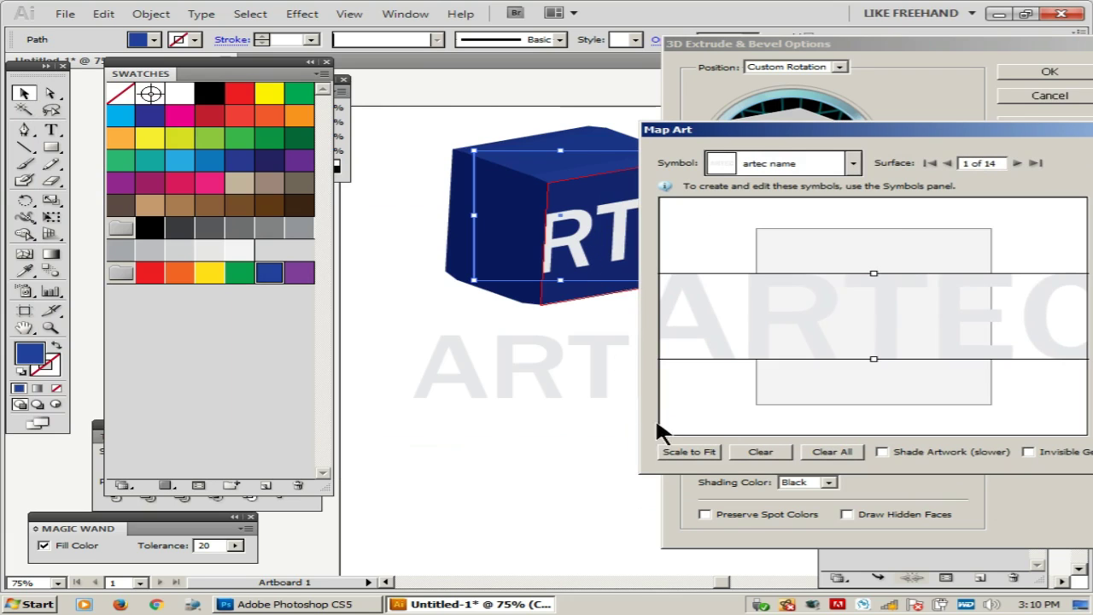
click(698, 452)
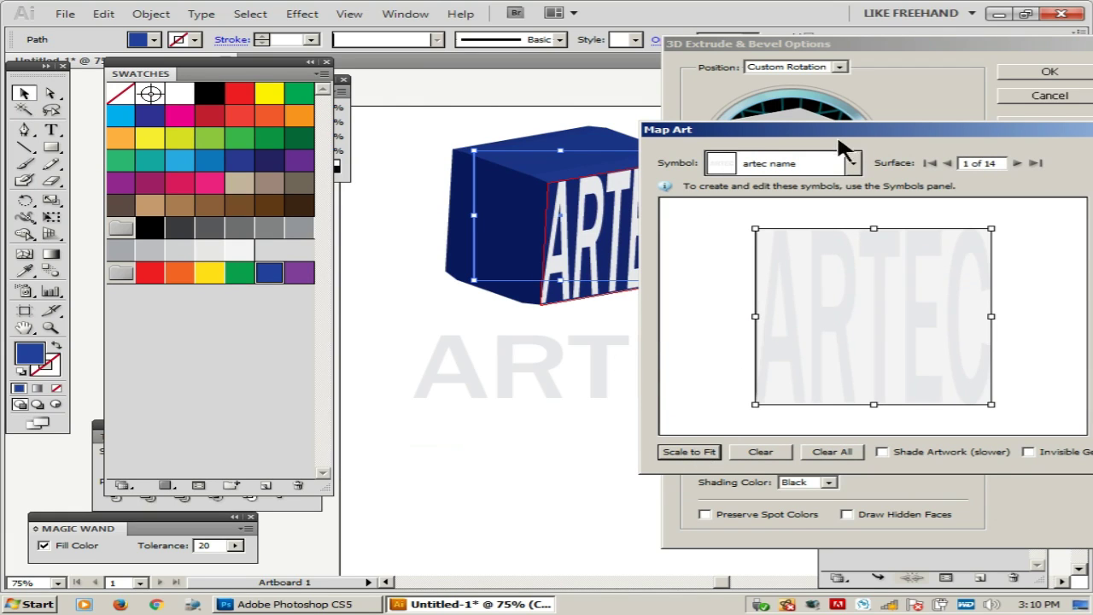
Map the "artec name" symbol onto surface 2 of the box and scale it to fit the face
drag(845, 149, 927, 139)
drag(1035, 127, 966, 119)
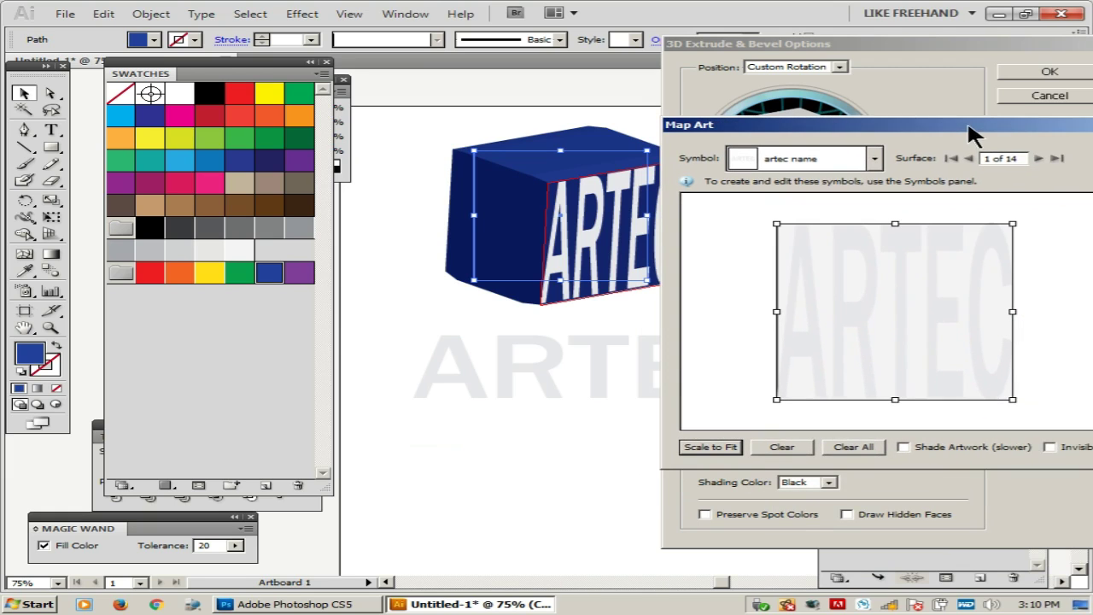
click(1037, 159)
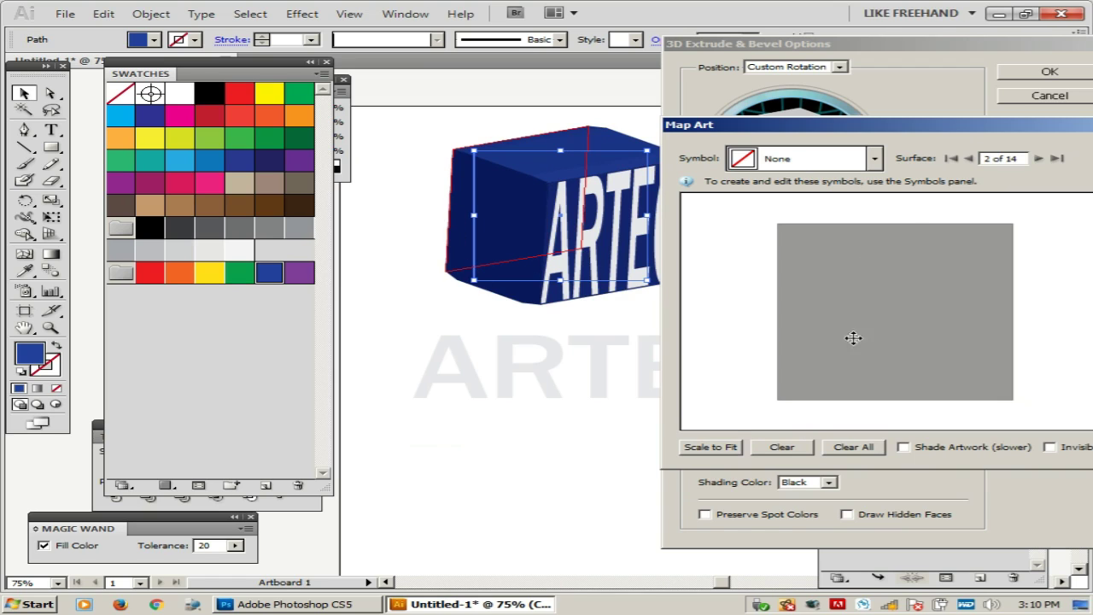
click(874, 159)
drag(877, 197, 877, 303)
click(794, 312)
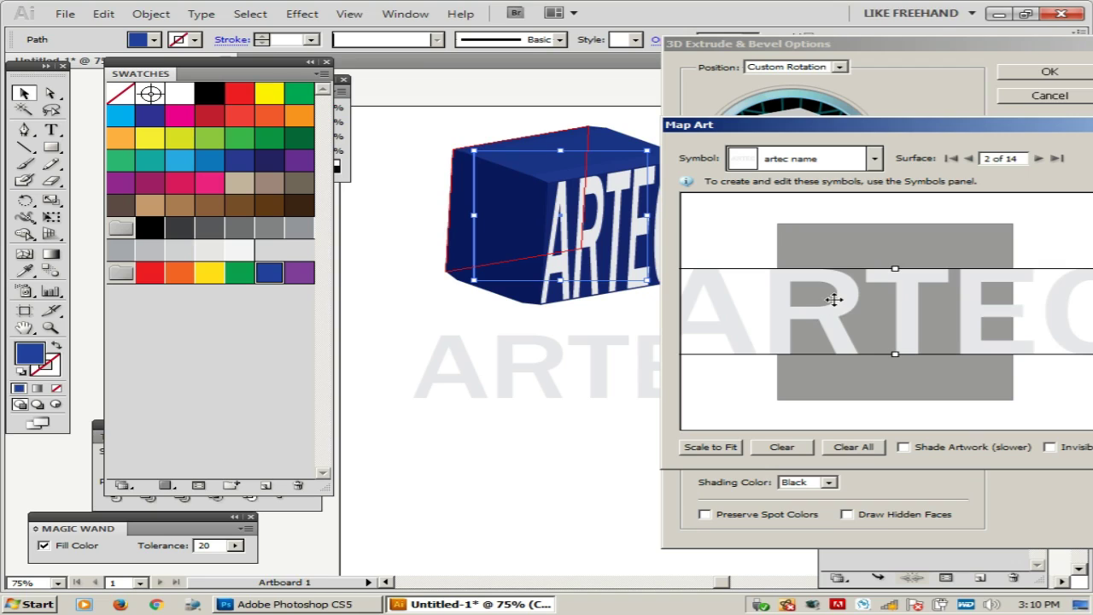
click(715, 446)
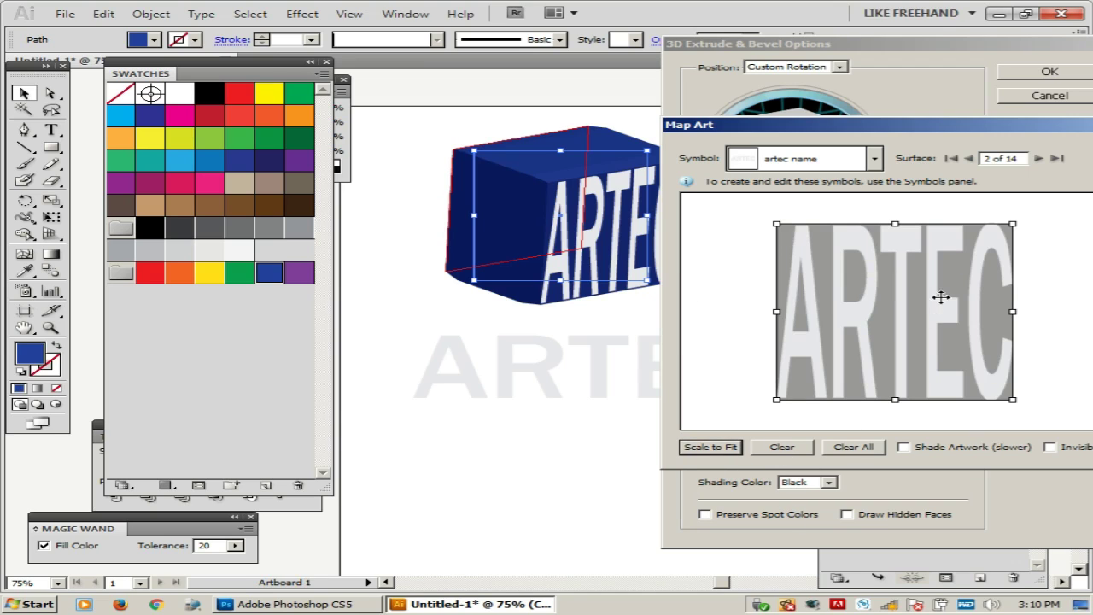
Map the "artec name" symbol onto surface 9, the box's visible side face, and scale it to fit
click(969, 158)
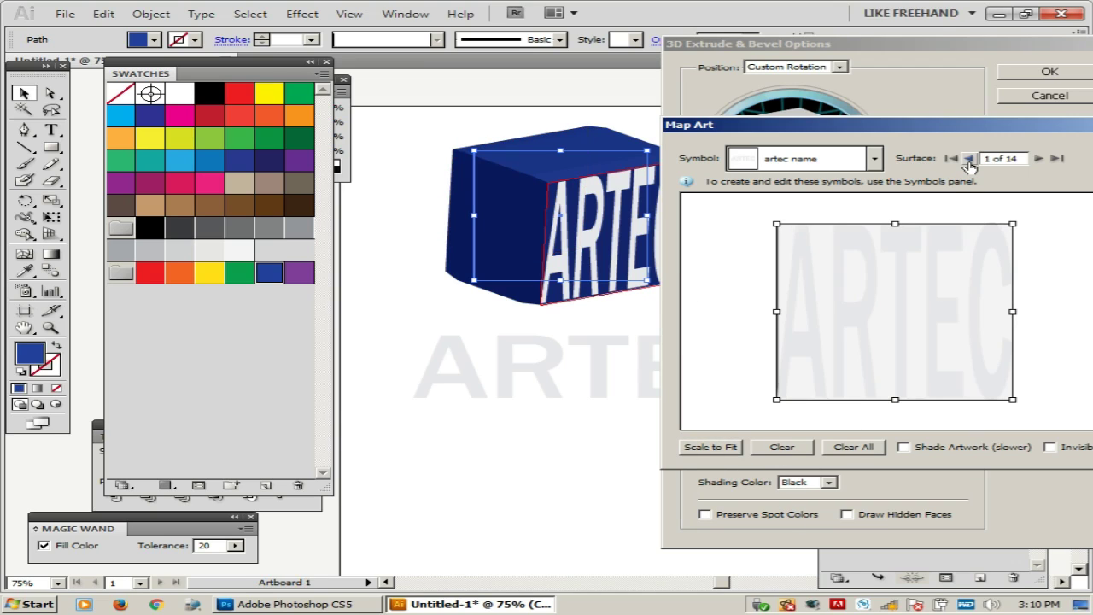
click(968, 159)
click(969, 159)
click(968, 158)
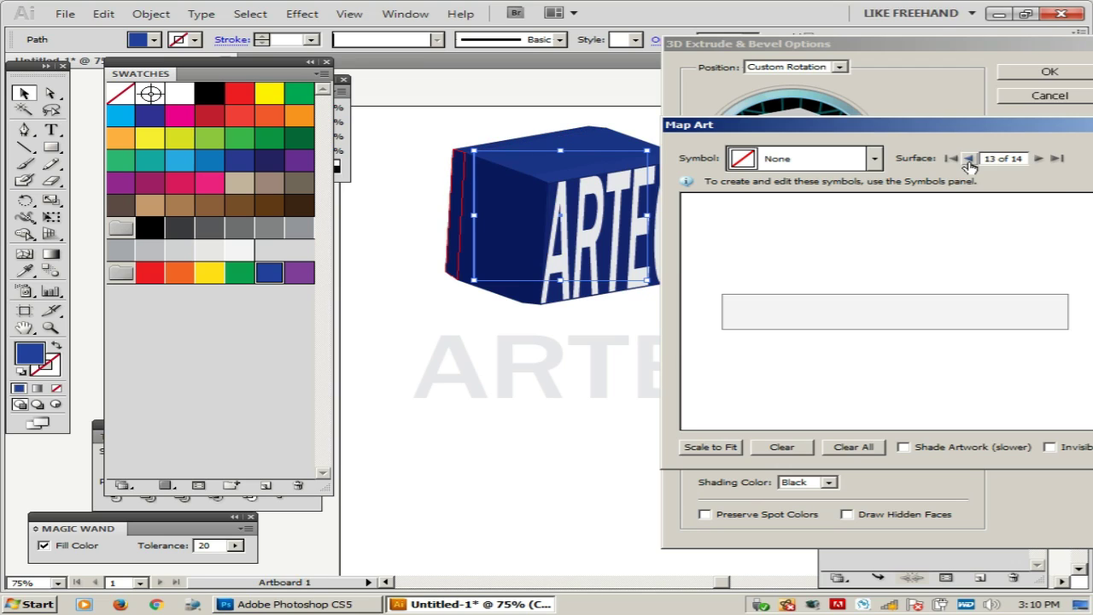
click(969, 159)
click(968, 158)
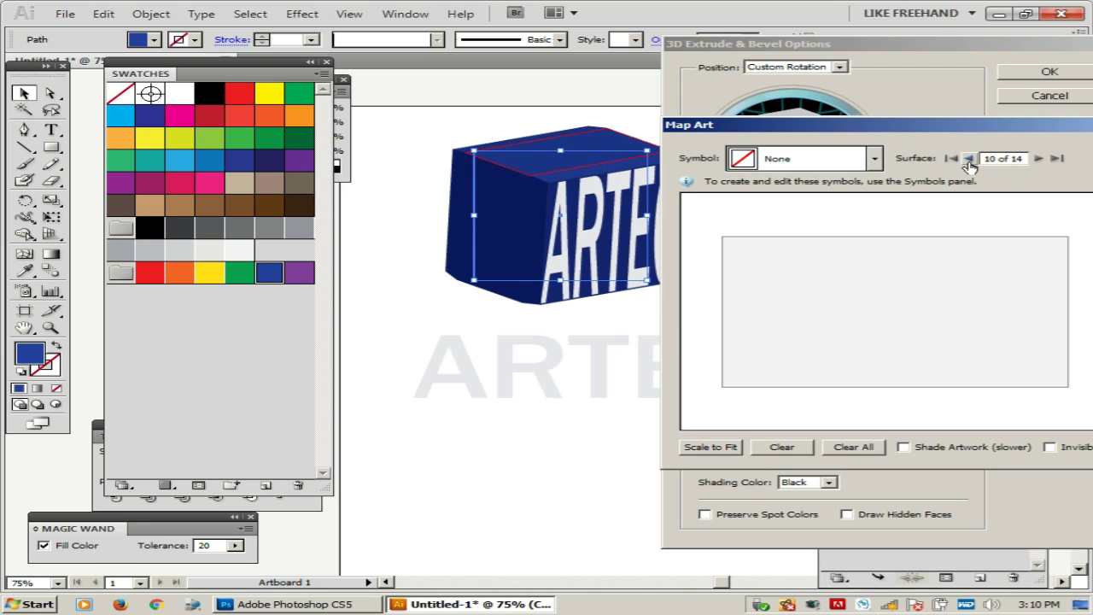
click(968, 159)
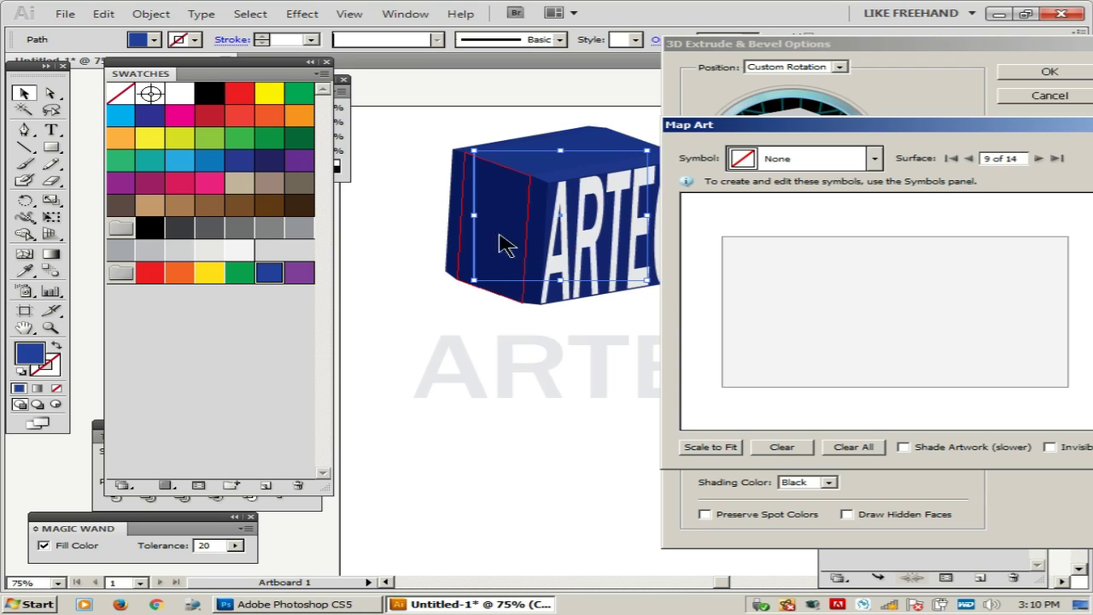
click(876, 158)
drag(879, 193, 875, 290)
click(831, 312)
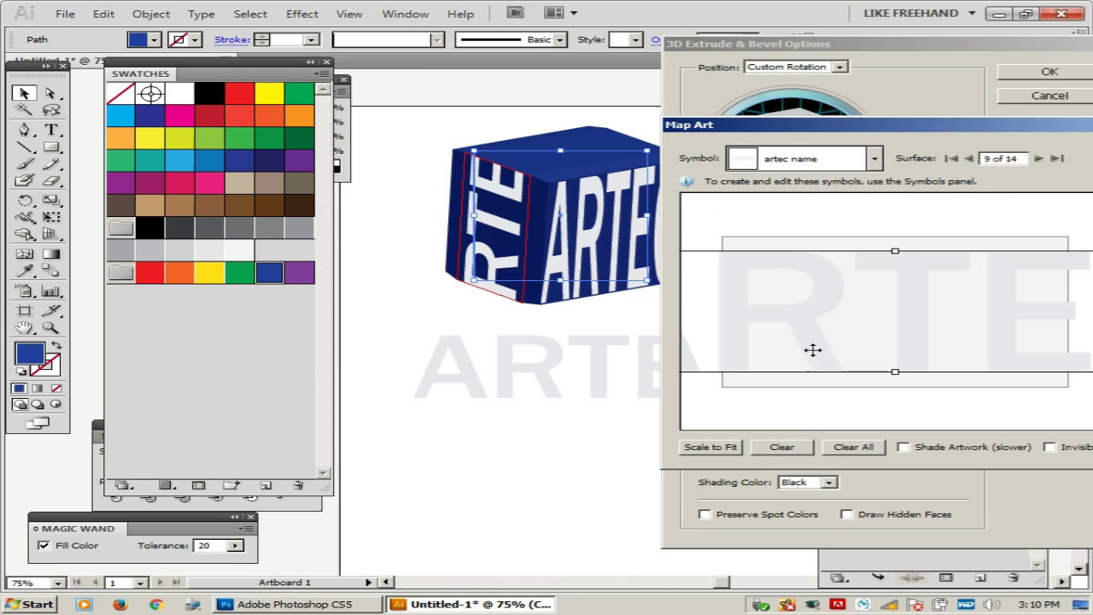
click(727, 446)
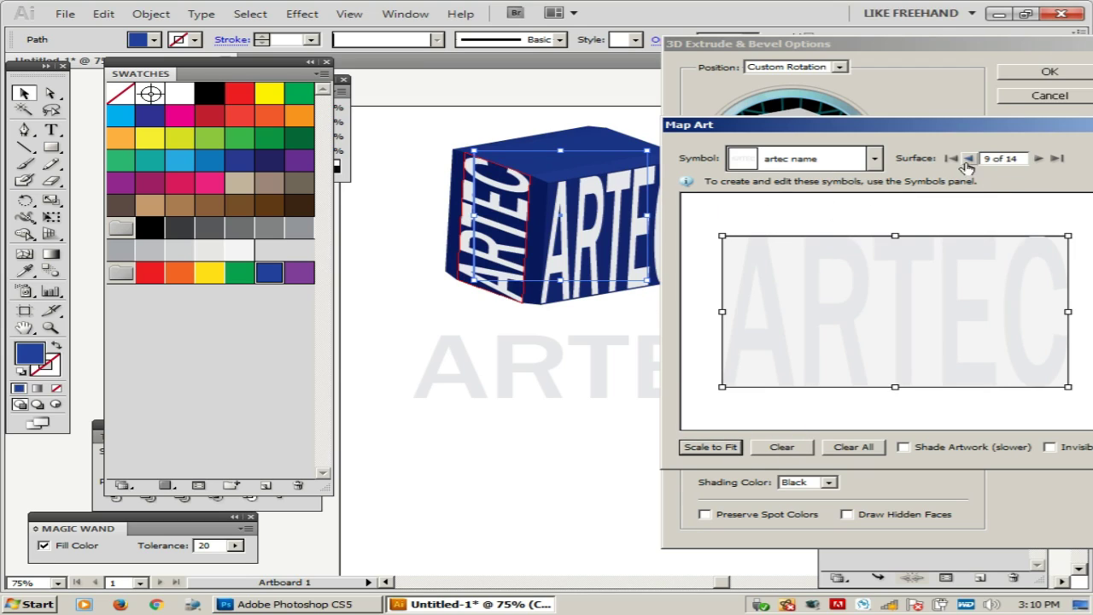
Map the "artec name" symbol onto surface 10, the box's upper face, scaled to fit, and apply the mapped artwork and 3D effect
click(1038, 158)
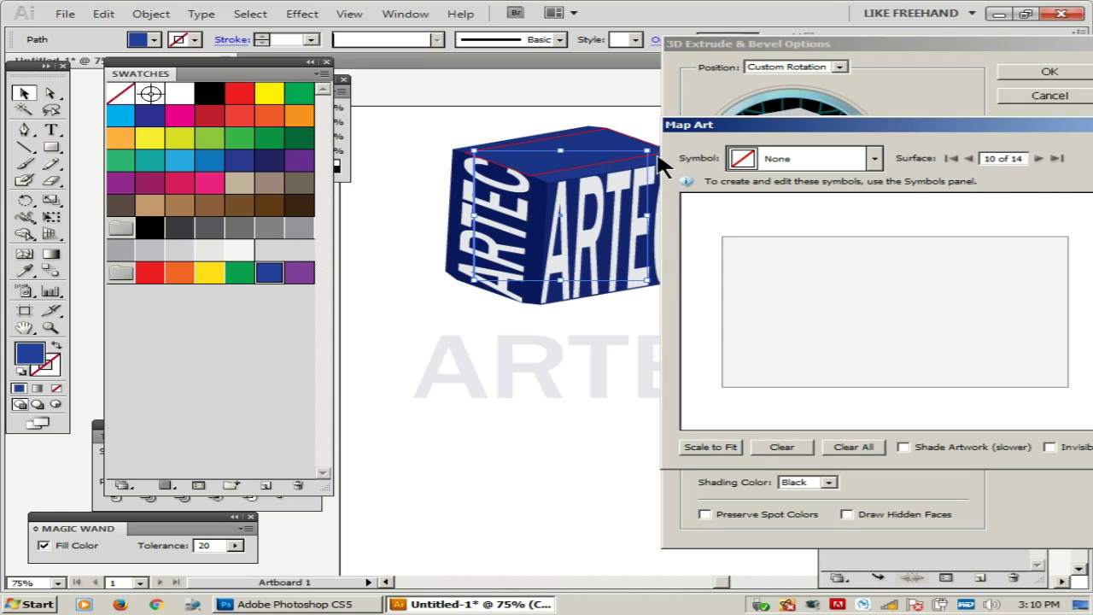
click(876, 159)
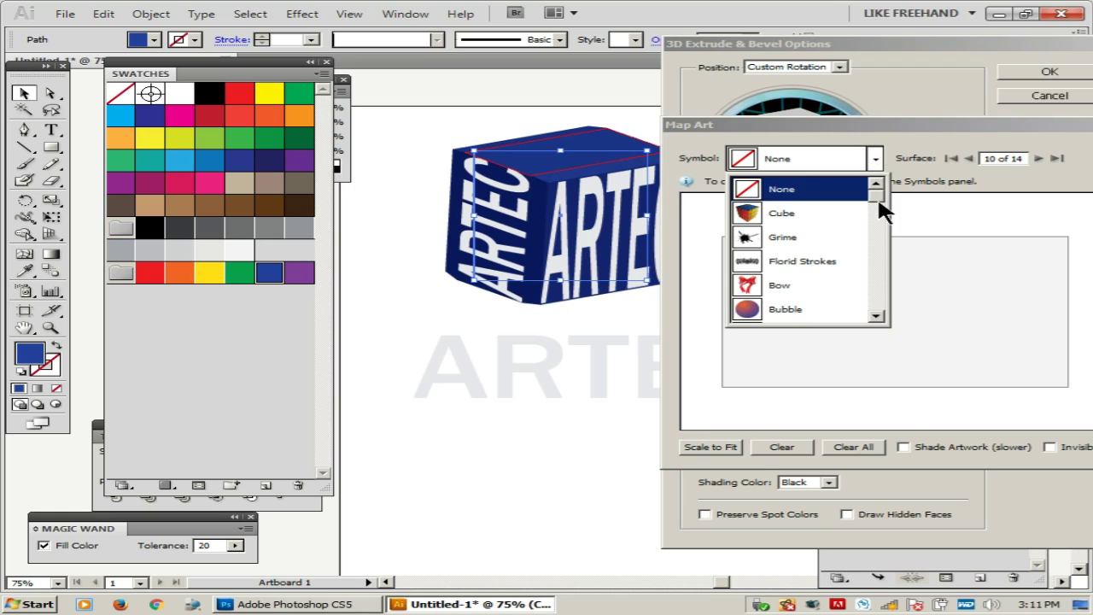
drag(877, 196, 884, 318)
click(817, 313)
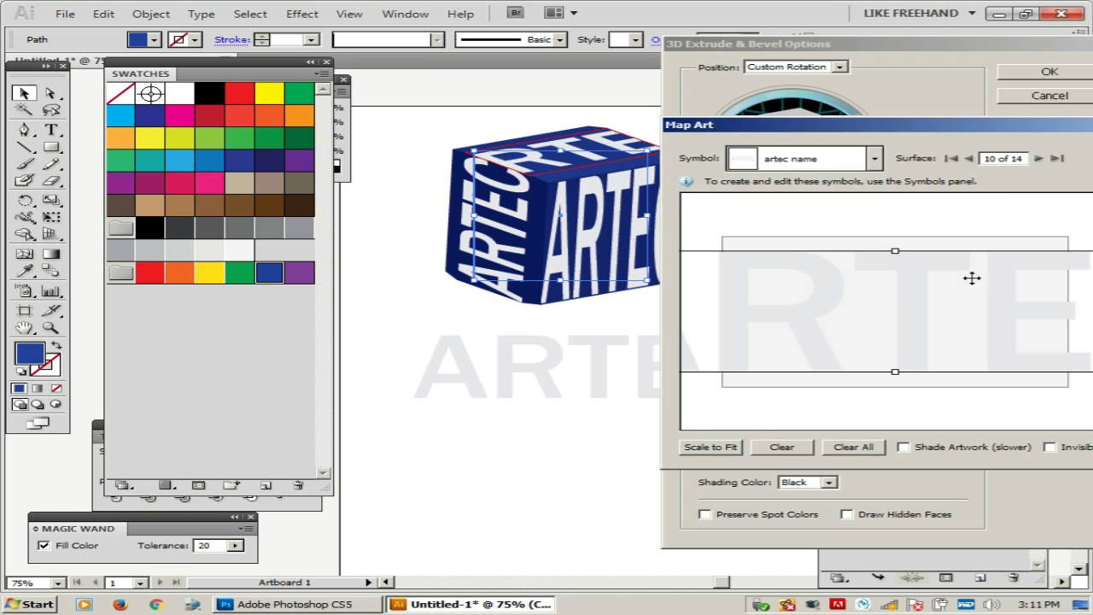
click(710, 447)
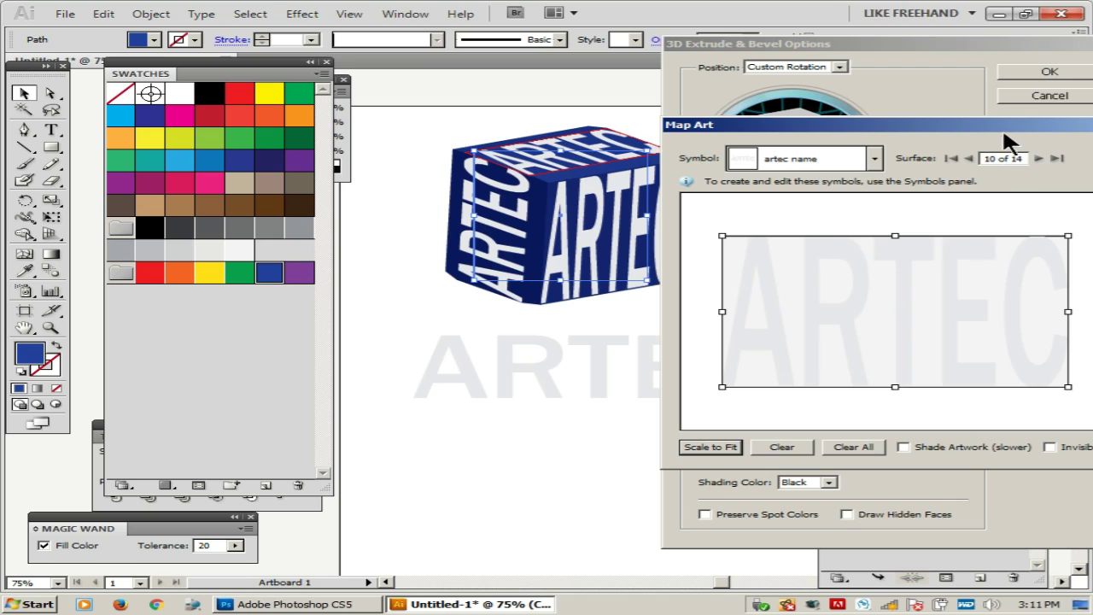
drag(1008, 143, 559, 138)
click(737, 168)
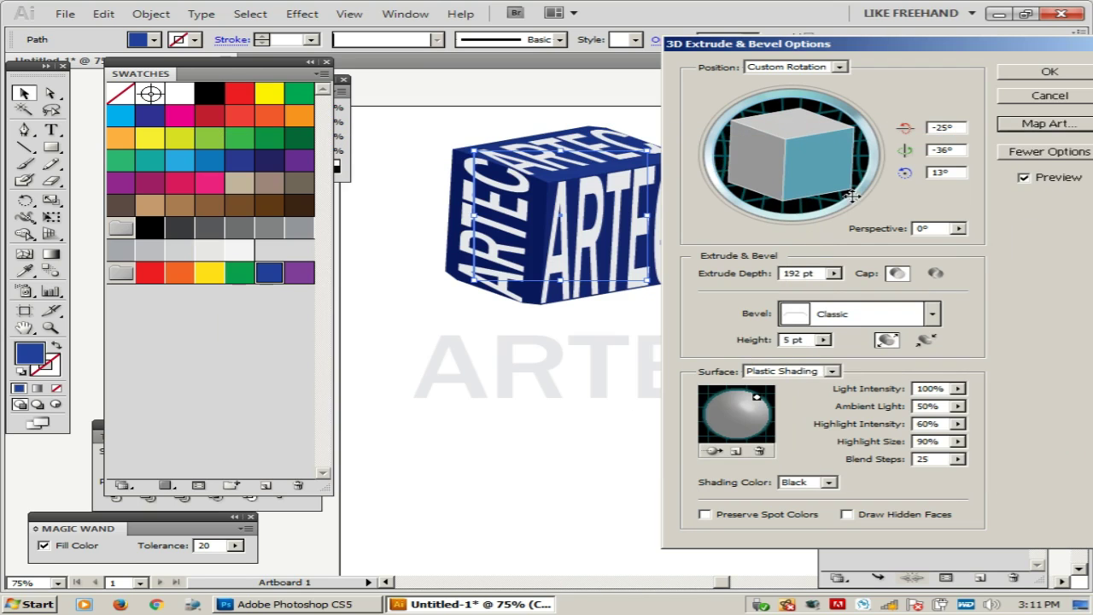
click(1039, 68)
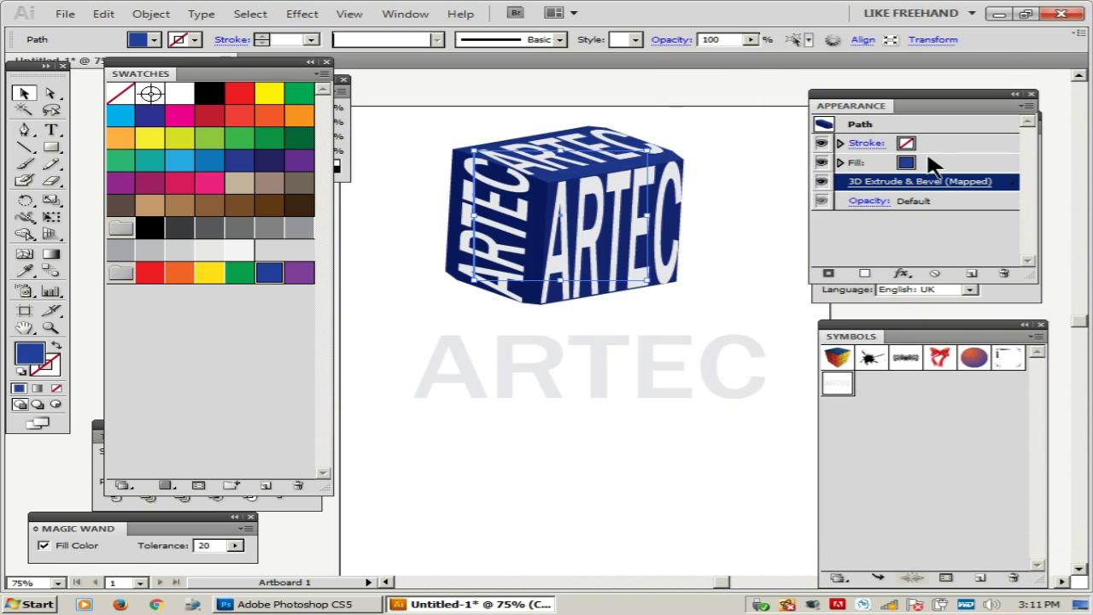
Hide the panels, then swap the two objects' places so the box sits low on the artboard with the flat ARTEC lettering above it
key(shift+Tab)
ctrl+alt+click(695, 284)
drag(701, 278, 824, 192)
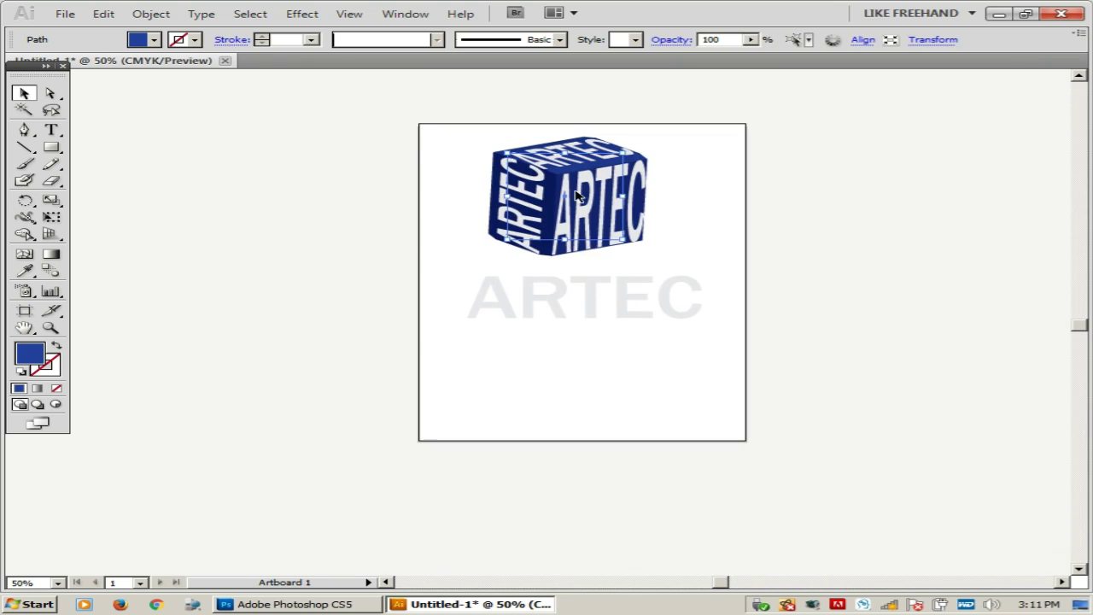
drag(577, 196, 598, 364)
drag(619, 300, 636, 176)
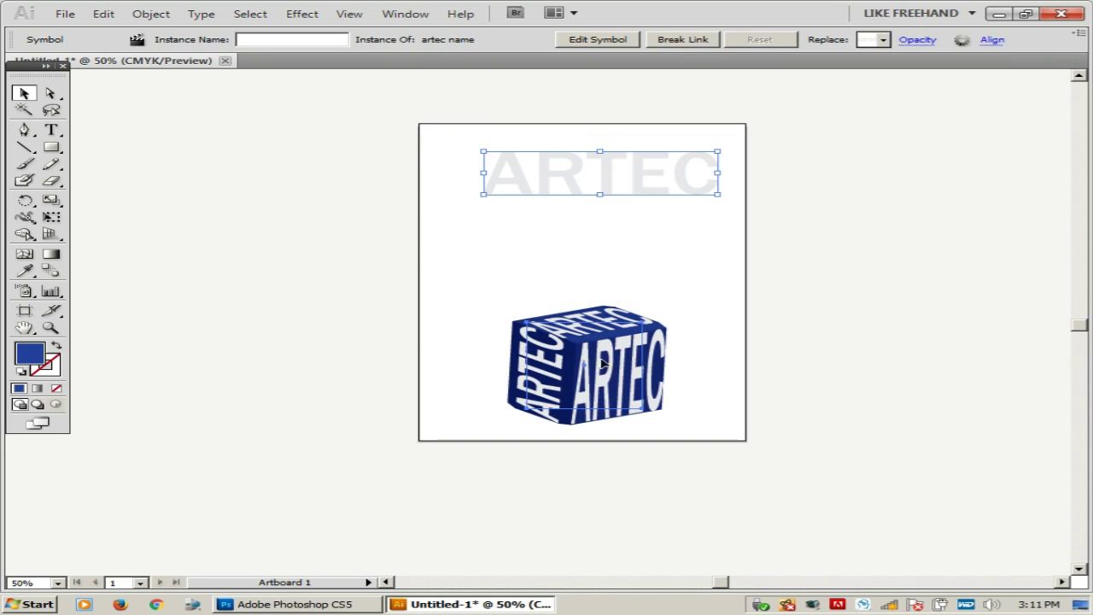
click(778, 287)
drag(324, 151, 918, 373)
click(547, 393)
drag(690, 378, 785, 253)
click(764, 196)
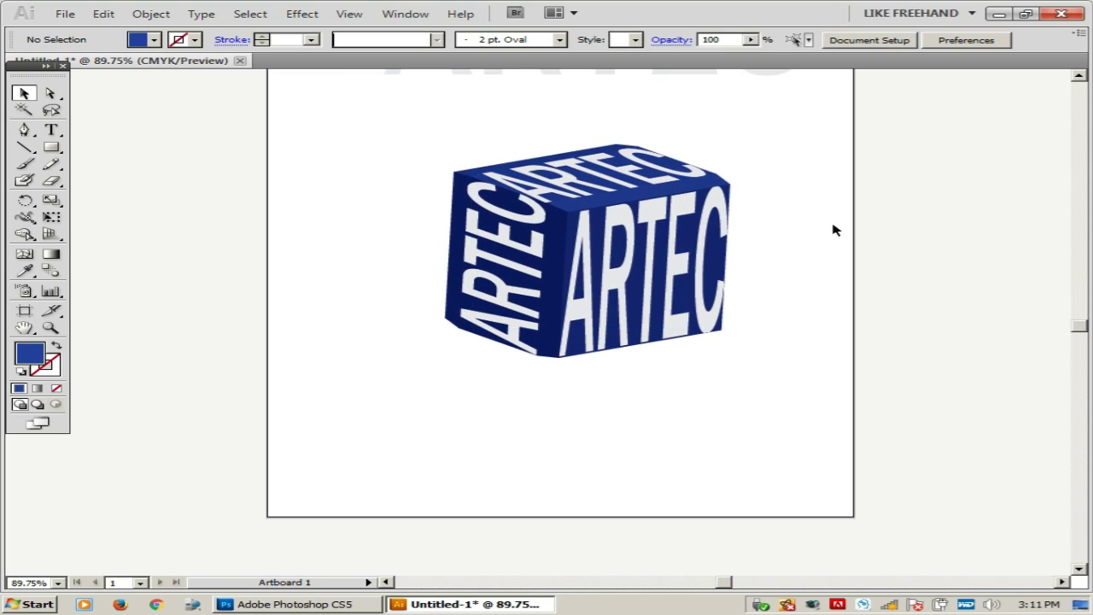
click(290, 14)
mouse_move(500, 98)
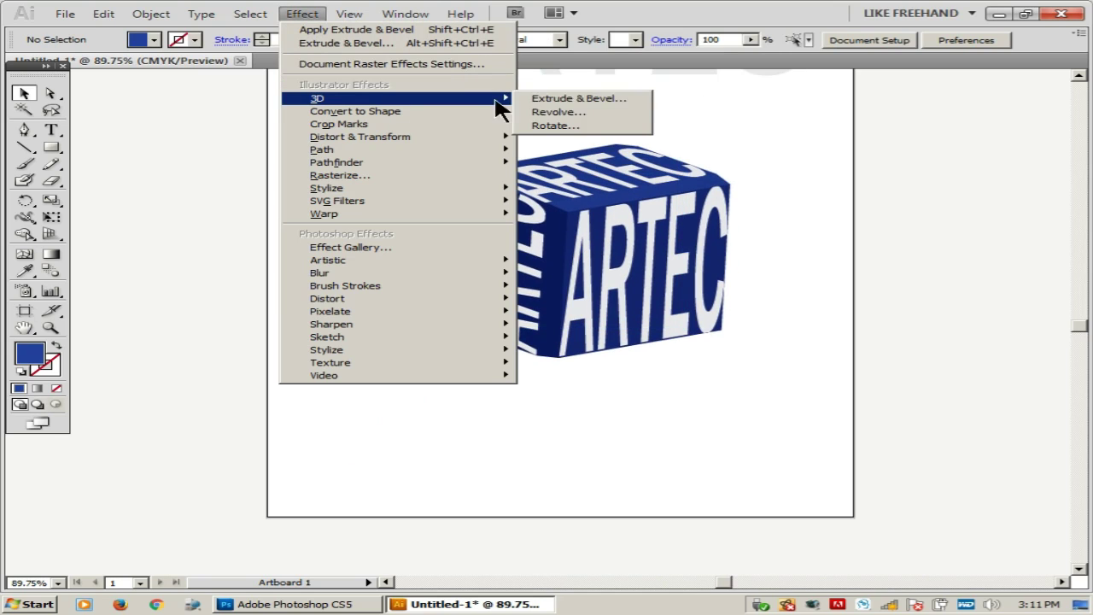
click(923, 261)
Draw three overlapping blue rectangles stepping down and to the right on the artboard below the box
drag(693, 344, 644, 336)
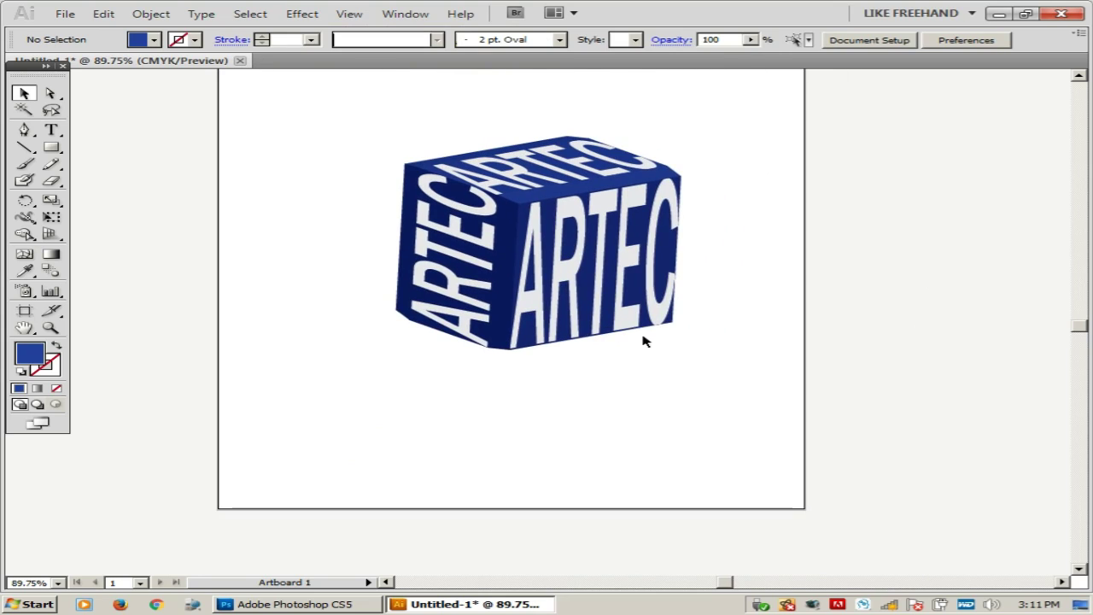
key(p)
drag(428, 362, 456, 315)
key(m)
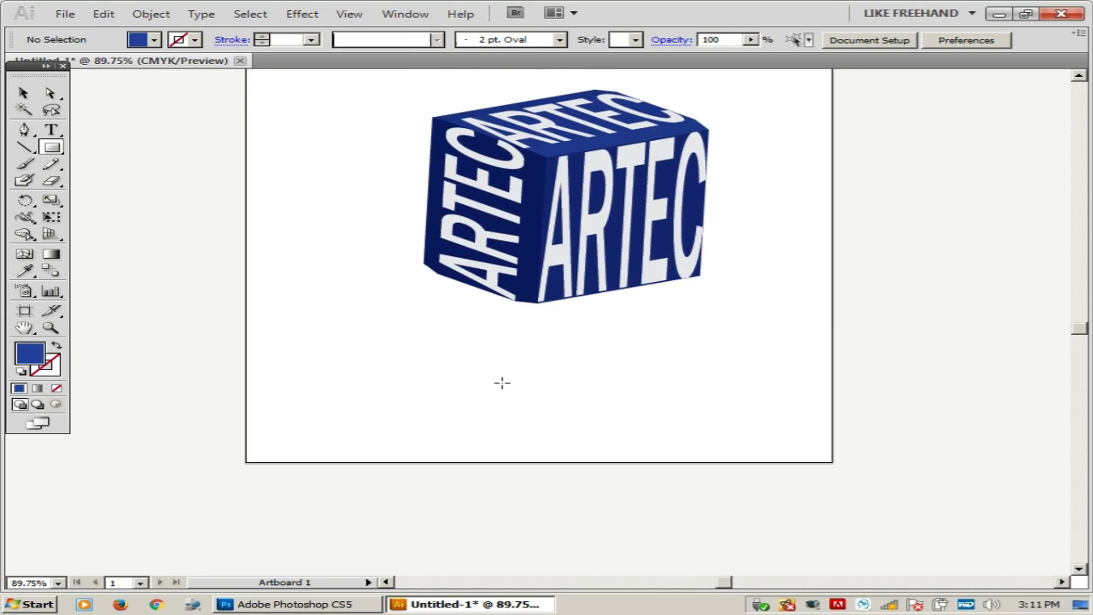
drag(518, 373, 654, 408)
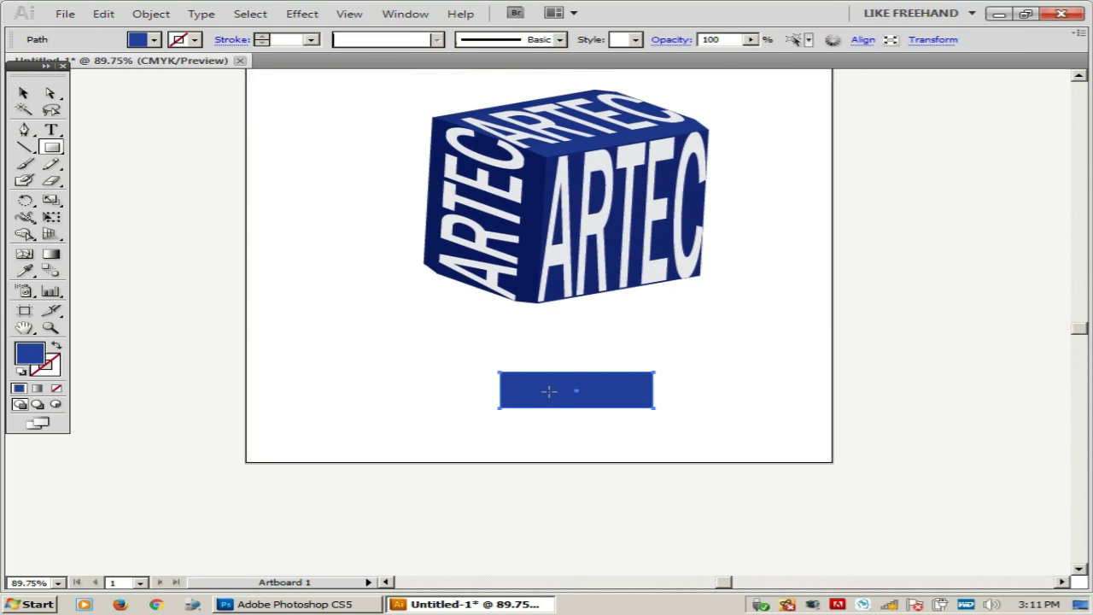
mouse_move(555, 389)
mouse_down()
mouse_move(572, 432)
mouse_move(770, 458)
mouse_up()
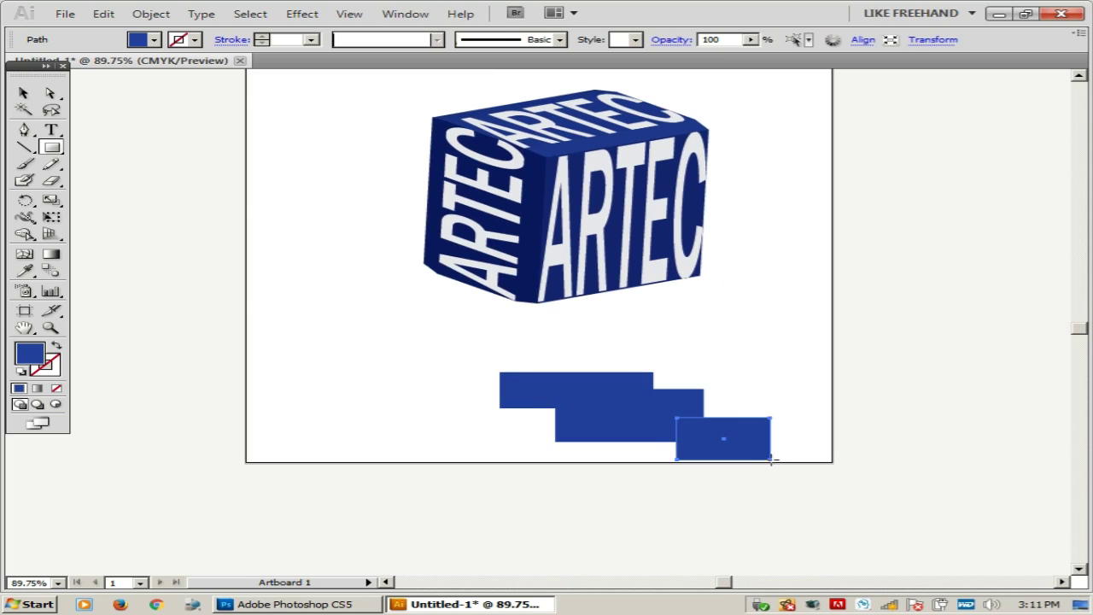
click(790, 399)
click(630, 307)
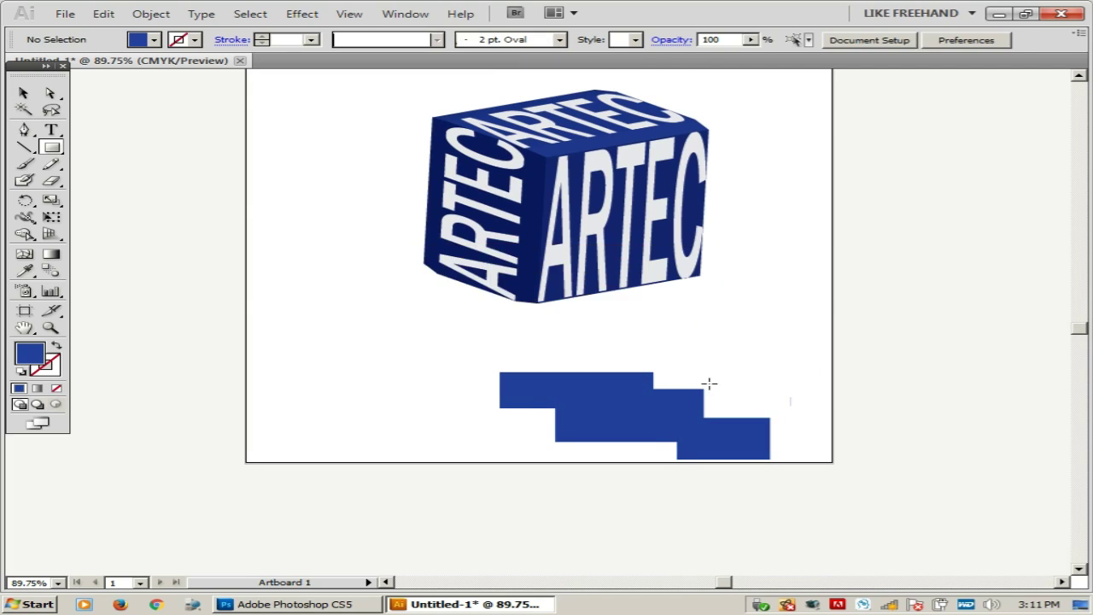
Select the rectangles below the box and combine them into one stepped shape with the Pathfinder Merge operation
key(v)
drag(442, 356, 794, 458)
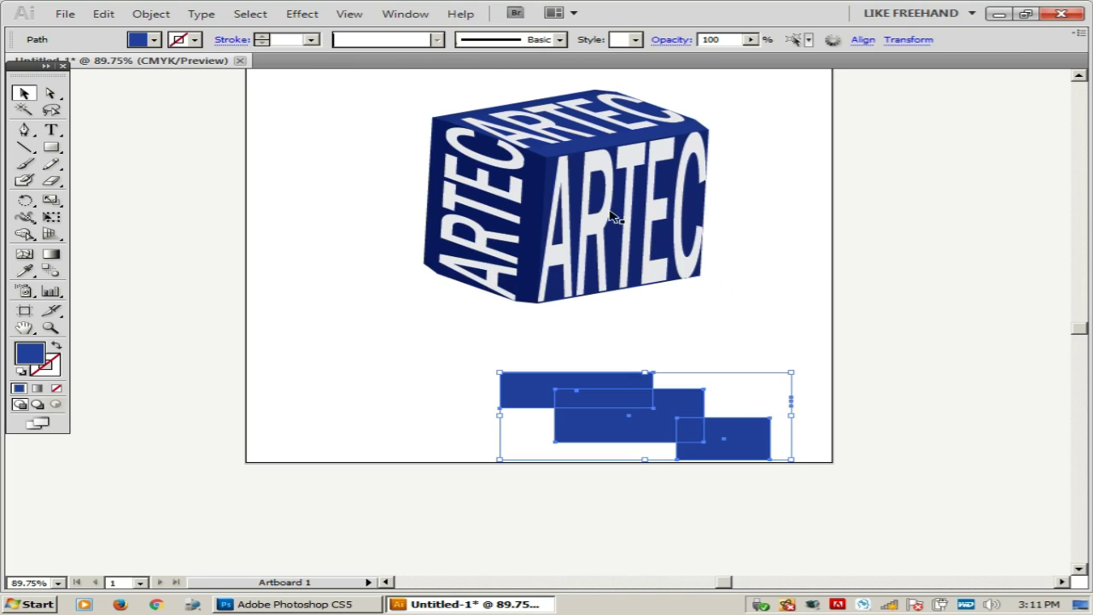
click(405, 13)
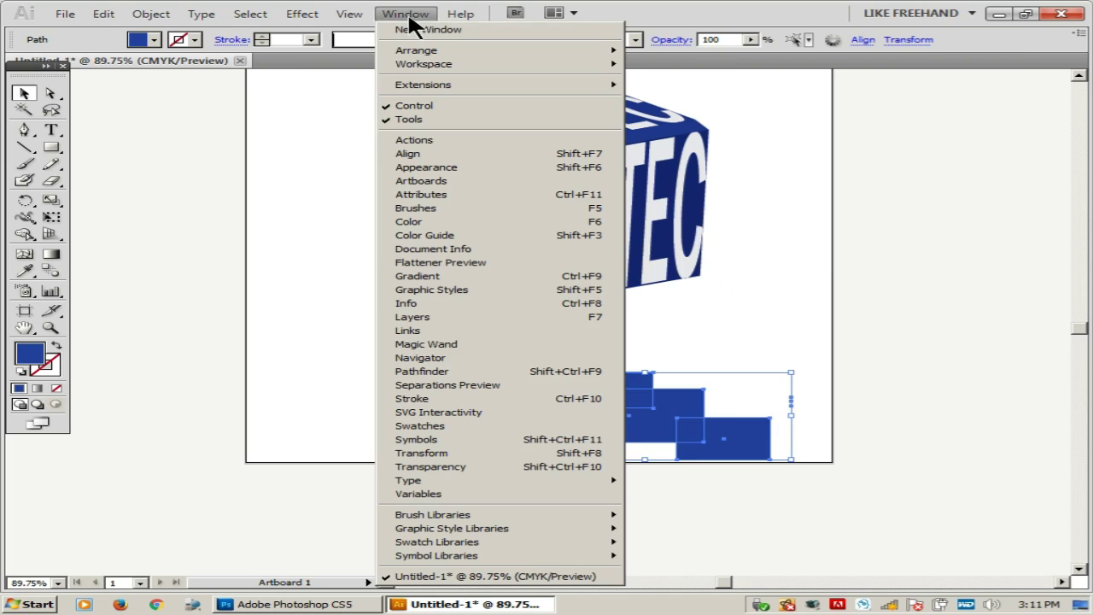
click(435, 376)
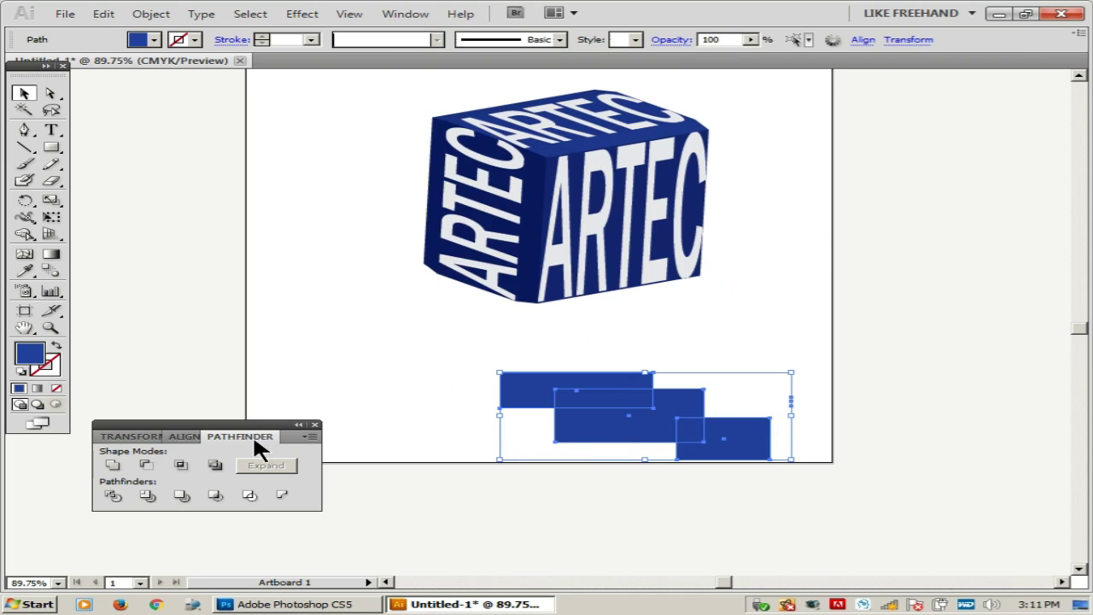
click(185, 491)
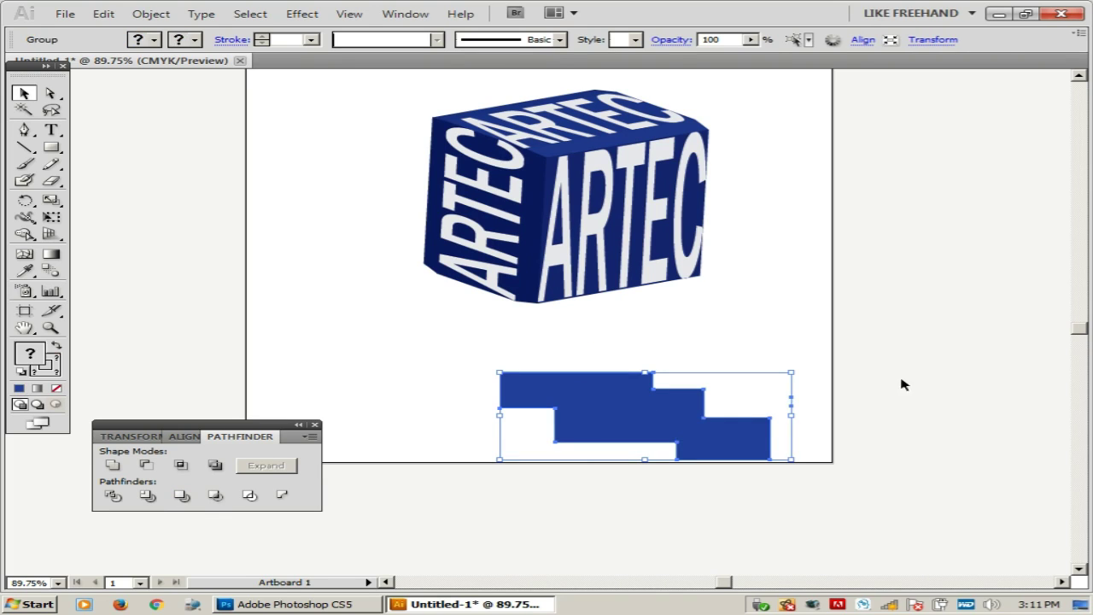
Move the merged stepped shape up and left under the box and delete the stray tiny path beside it
click(805, 378)
click(670, 427)
drag(670, 427, 611, 403)
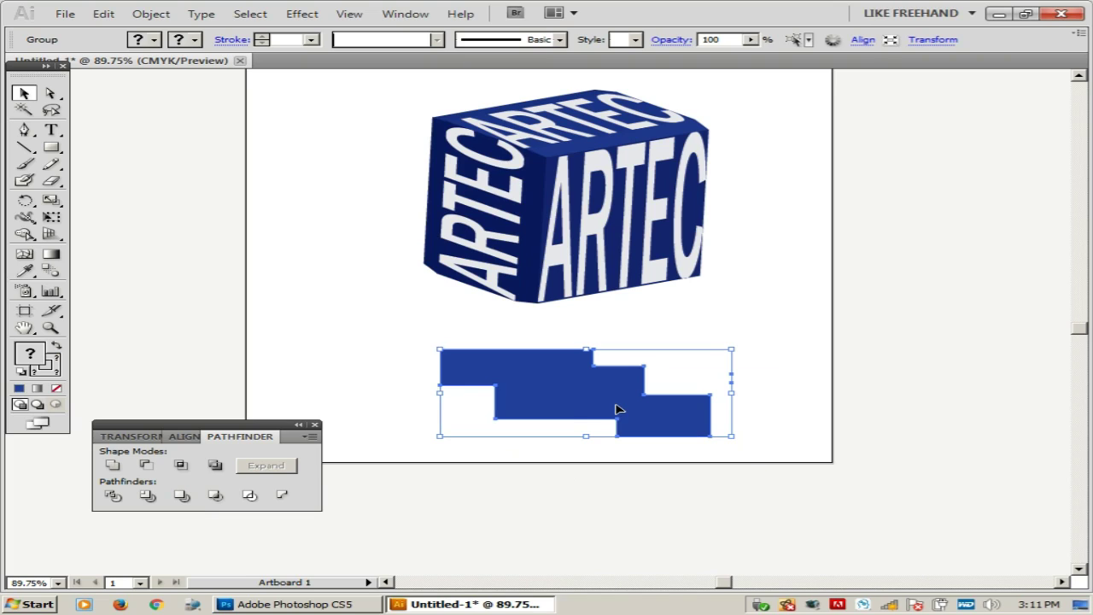
key(y)
click(585, 398)
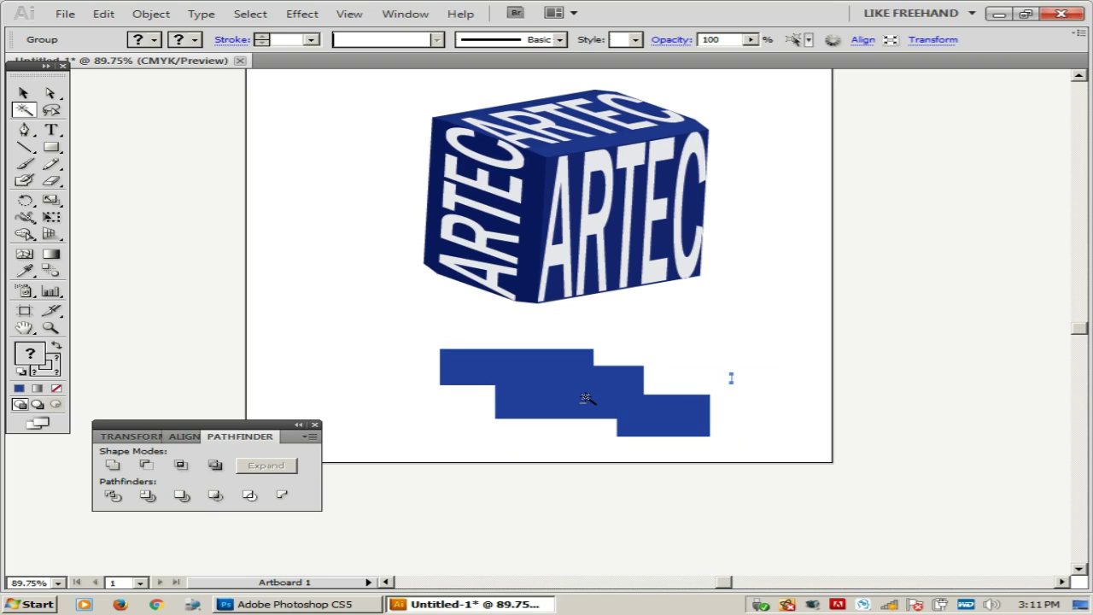
key(Delete)
key(v)
Apply a 3D Revolve effect to the stepped shape at 360° from its left edge, with the preview enabled
click(586, 398)
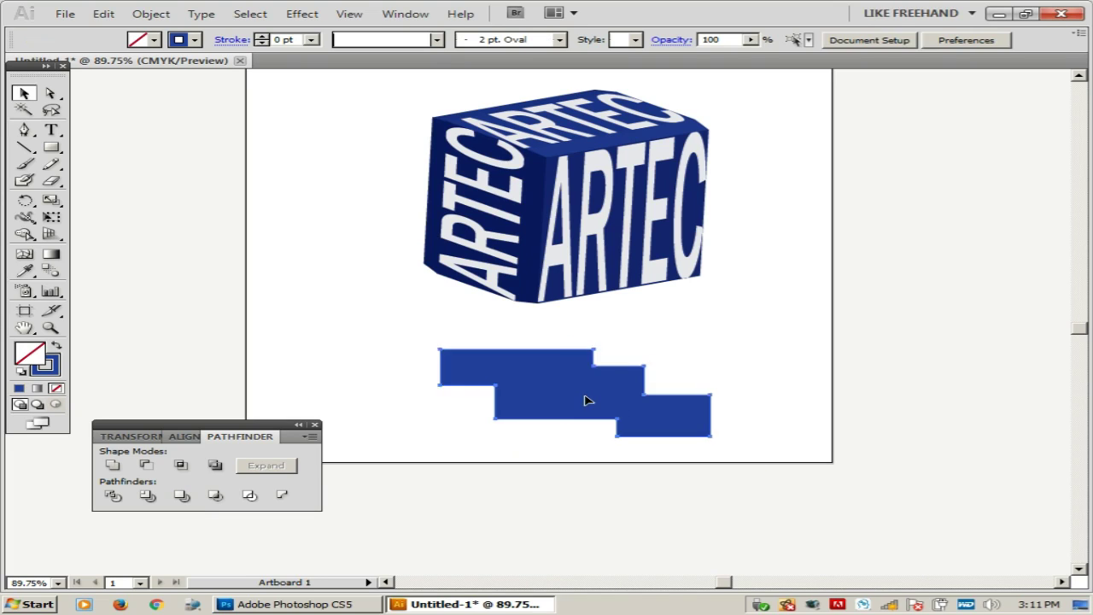
click(312, 14)
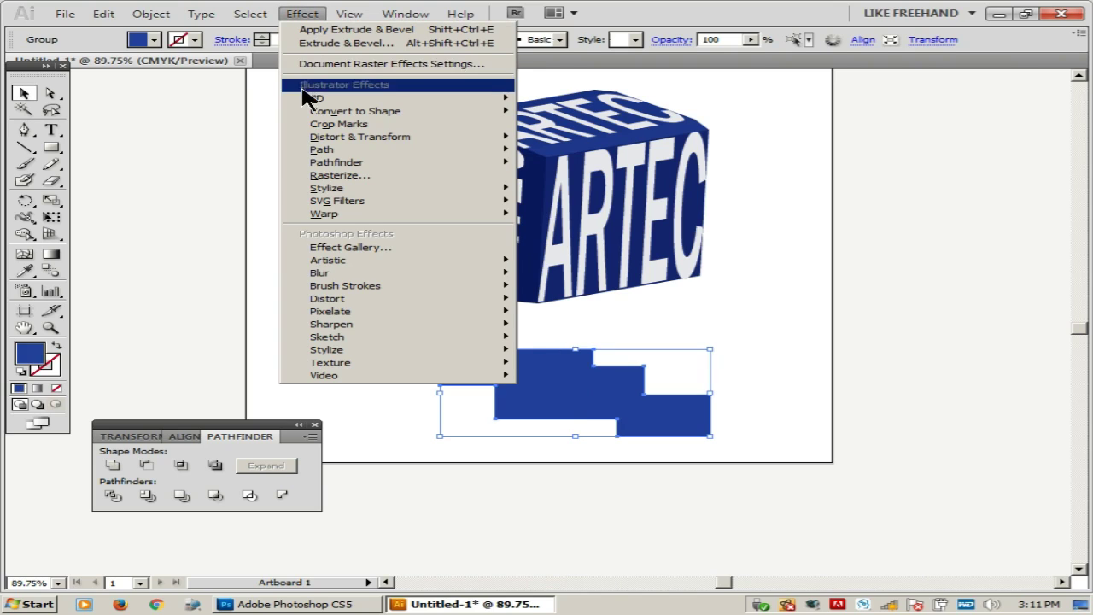
mouse_move(312, 98)
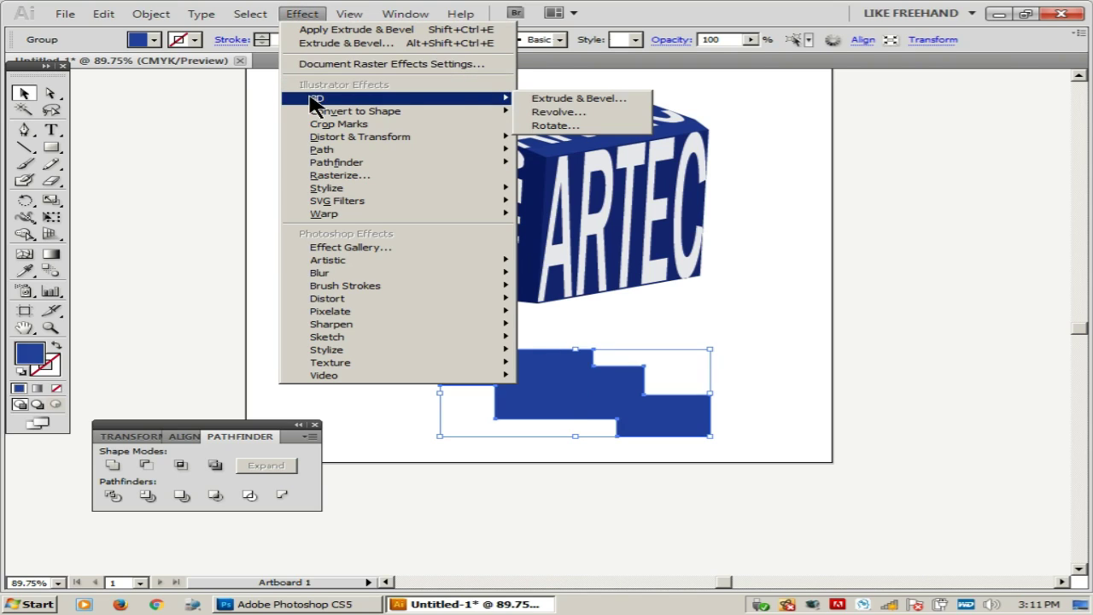
click(573, 115)
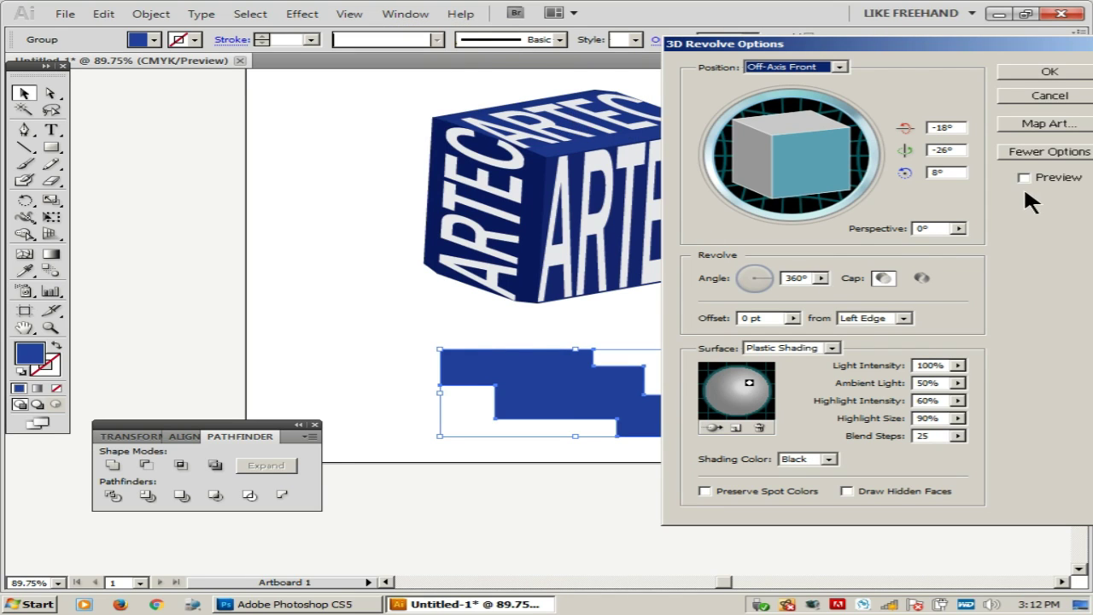
click(1024, 177)
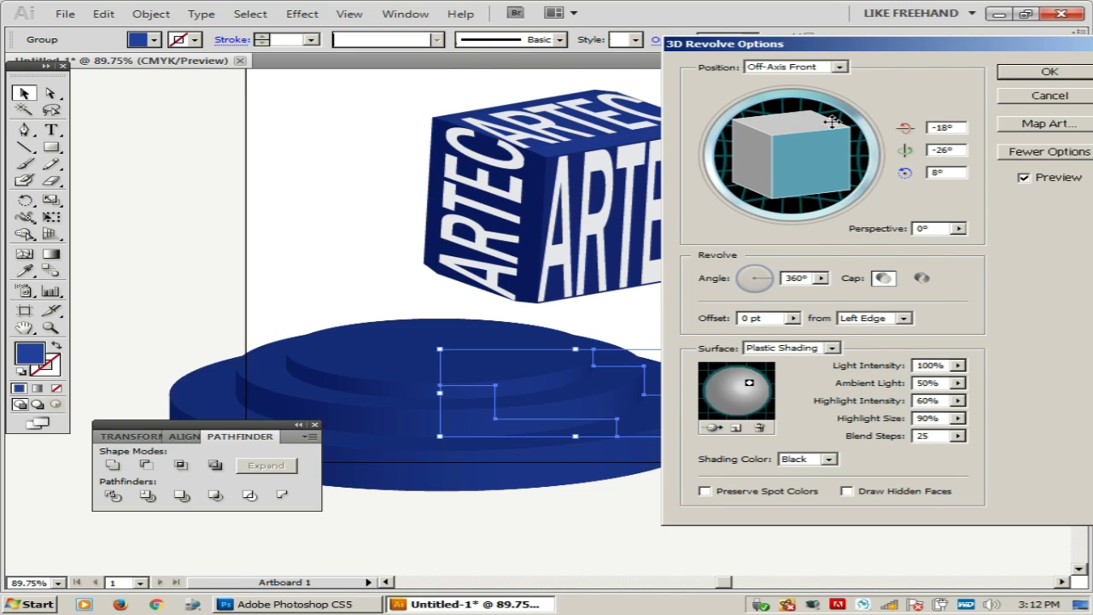
Shift the Revolve surface light toward the sphere's upper-right edge and apply the effect
drag(819, 43, 905, 51)
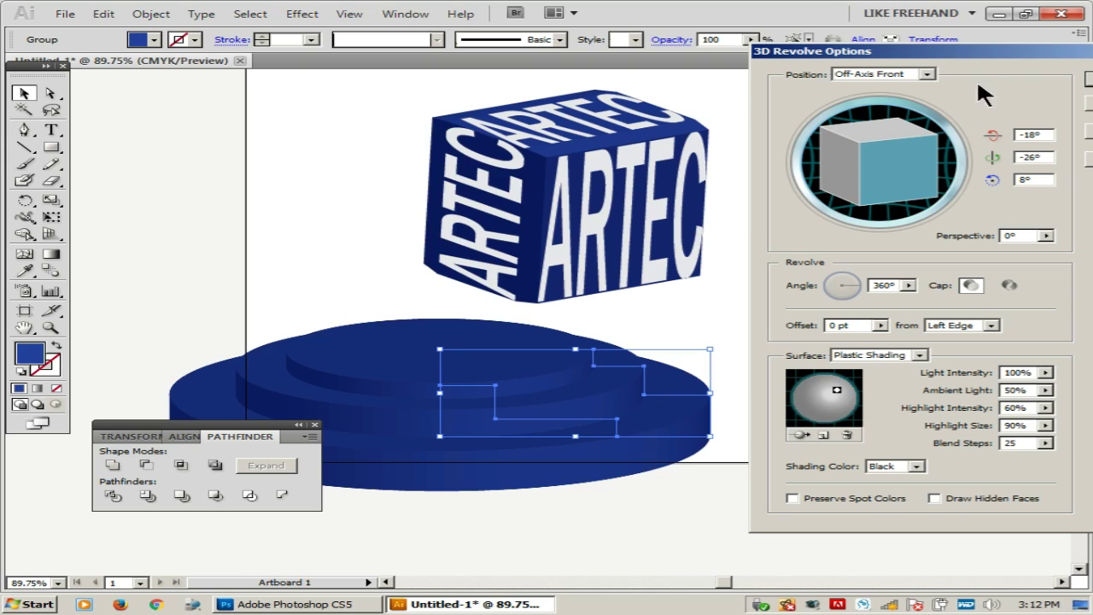
drag(981, 53, 913, 53)
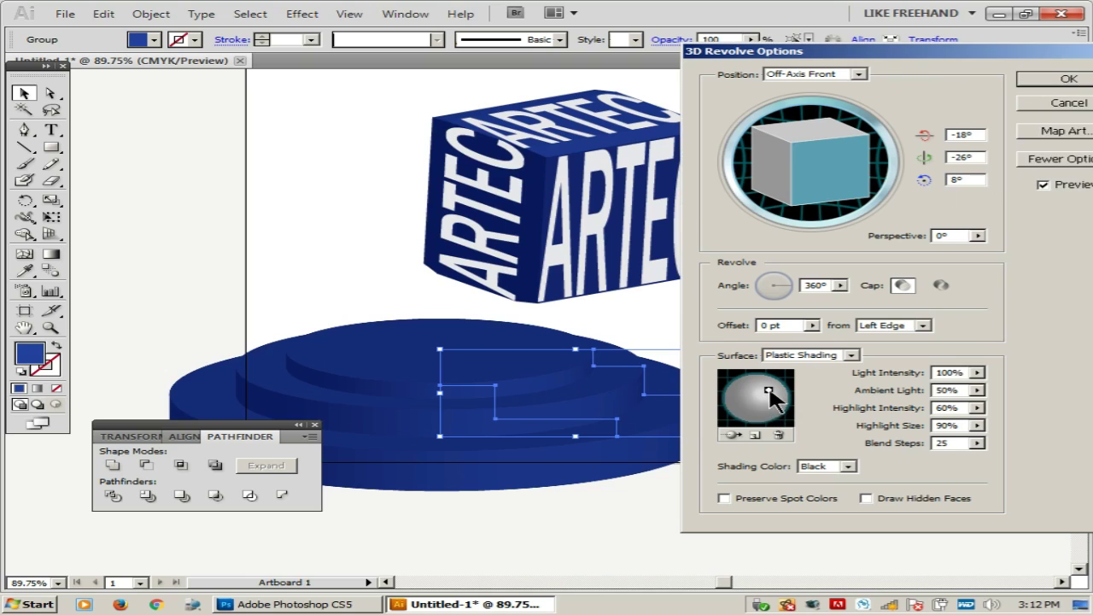
drag(766, 391, 779, 383)
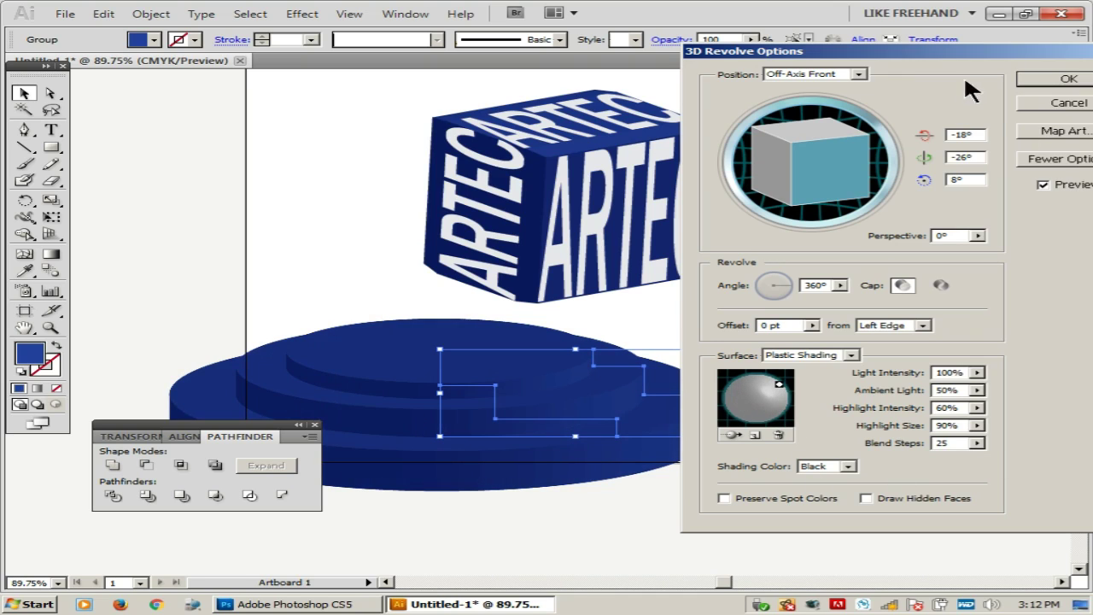
drag(975, 54, 929, 57)
click(1016, 85)
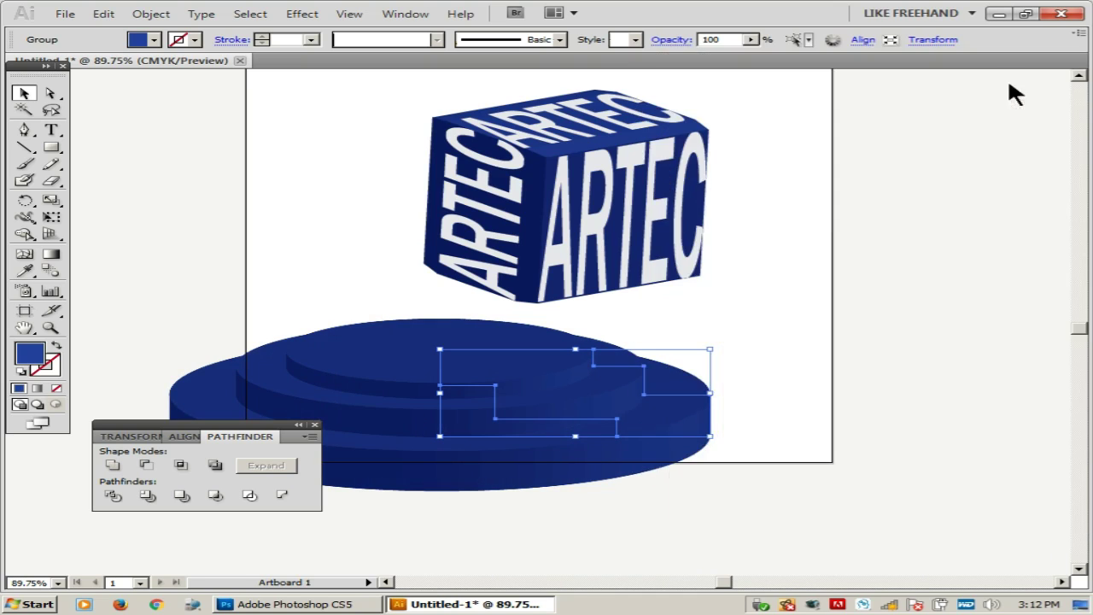
Move the revolved base right and up so it fits inside the artboard, and raise the ARTEC box above it
click(823, 283)
ctrl+alt+click(540, 385)
ctrl+alt+click(539, 384)
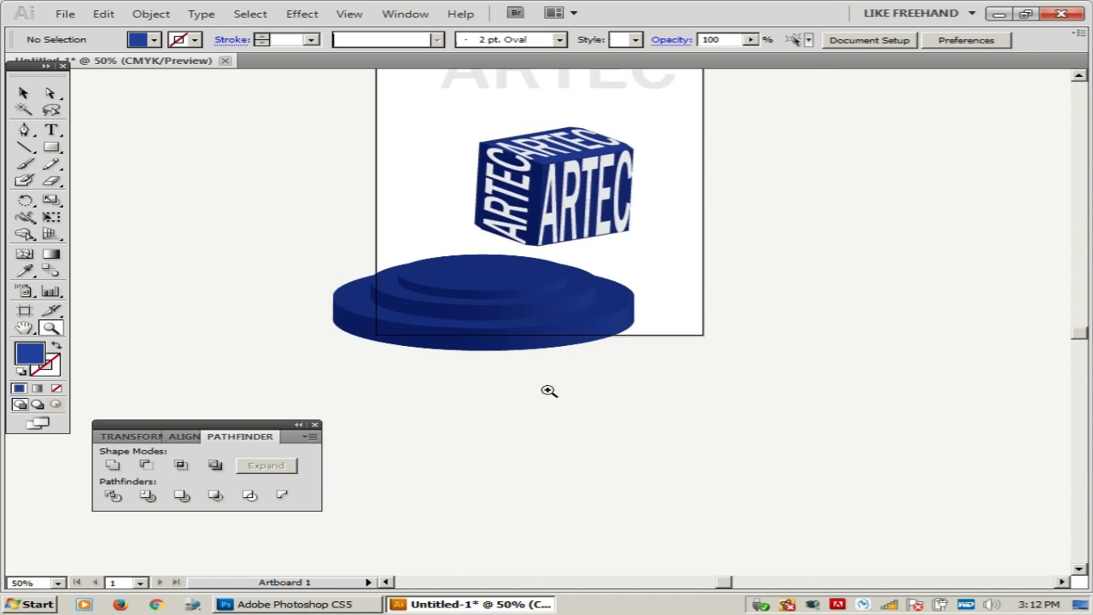
drag(532, 298, 661, 322)
key(space)
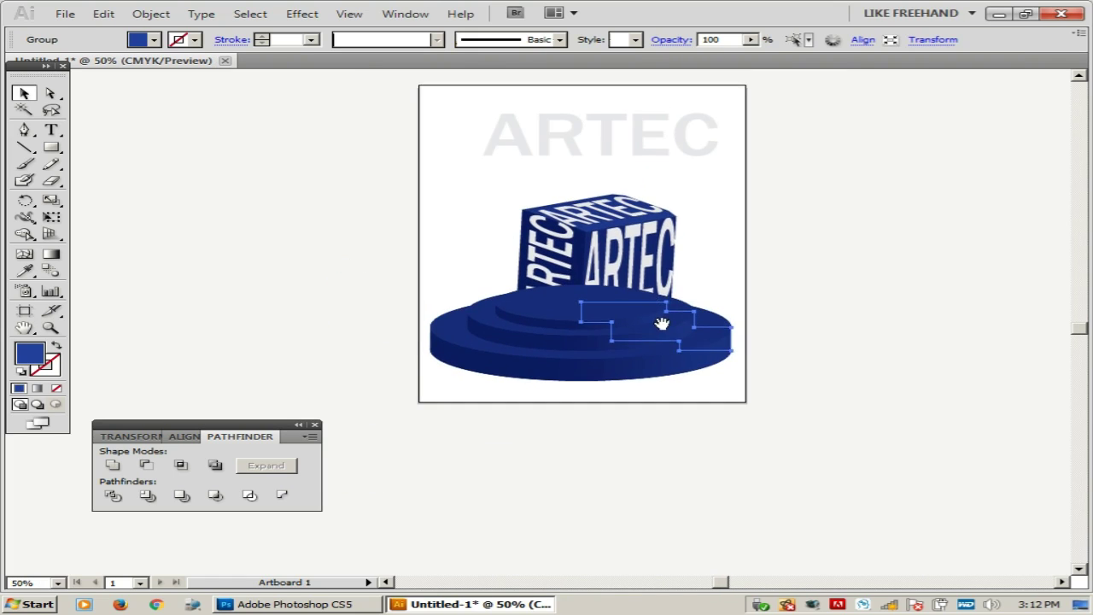
drag(628, 239, 625, 197)
click(734, 248)
click(615, 314)
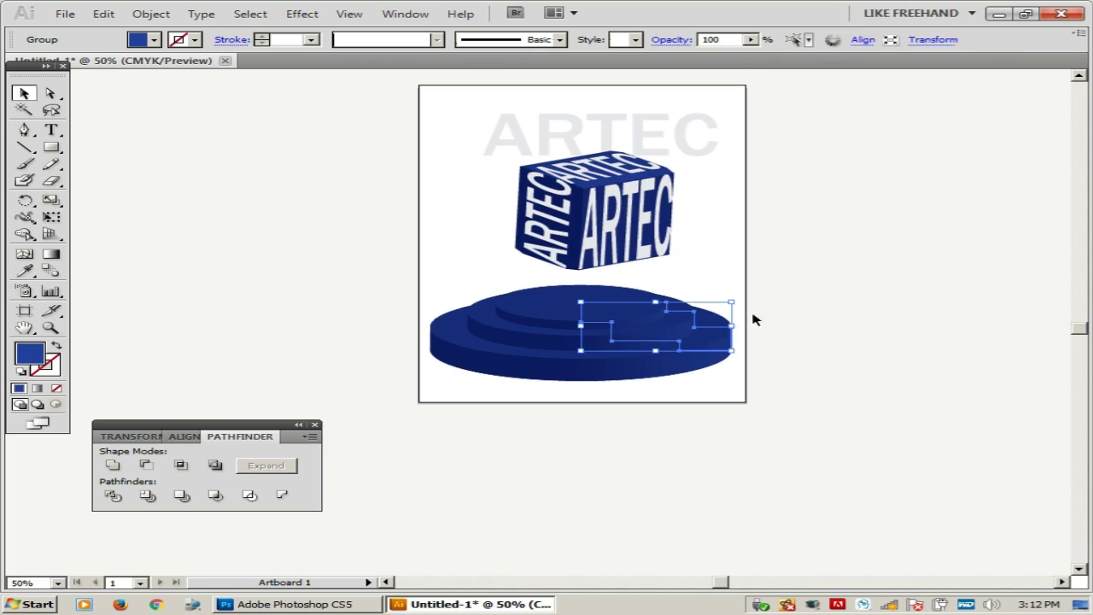
Expand the appearance of the revolved stepped base
click(754, 318)
key(ctrl+space)
drag(391, 194, 900, 404)
drag(697, 359, 784, 410)
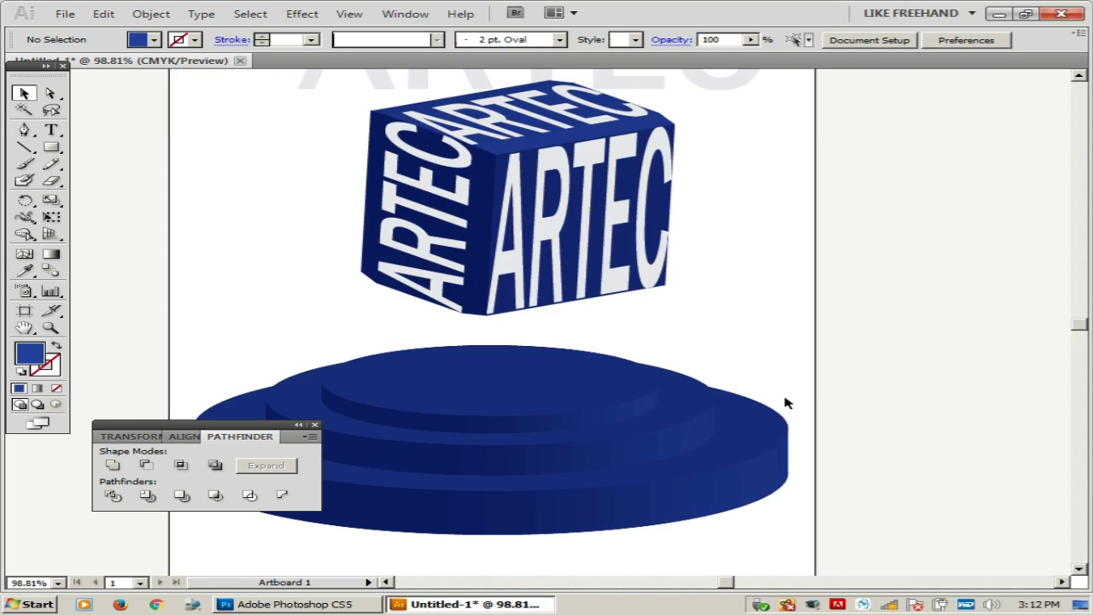
click(565, 403)
click(565, 403)
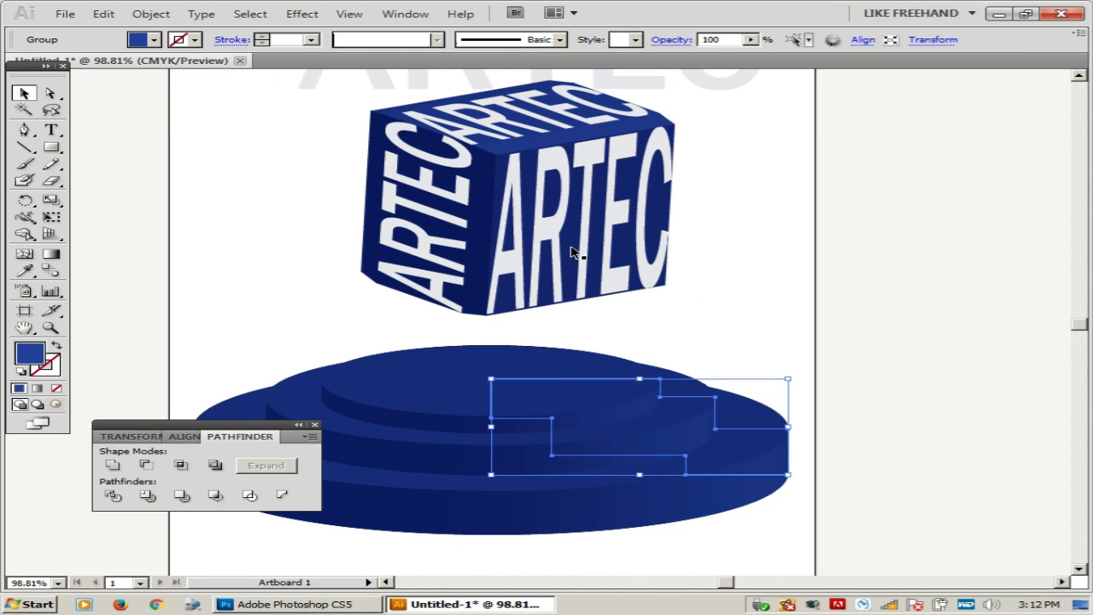
click(152, 14)
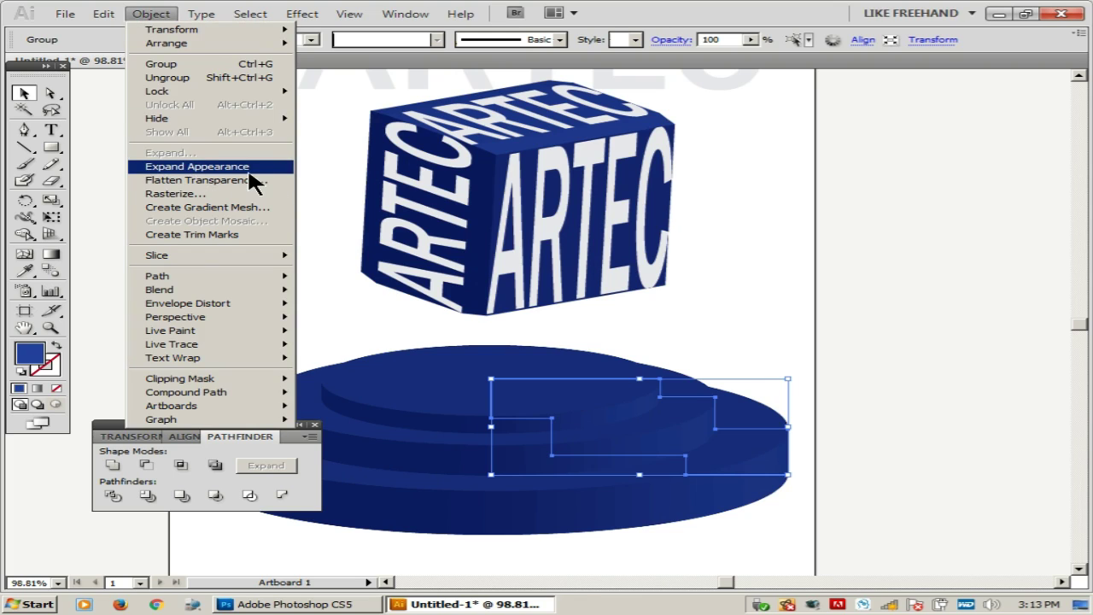
click(190, 168)
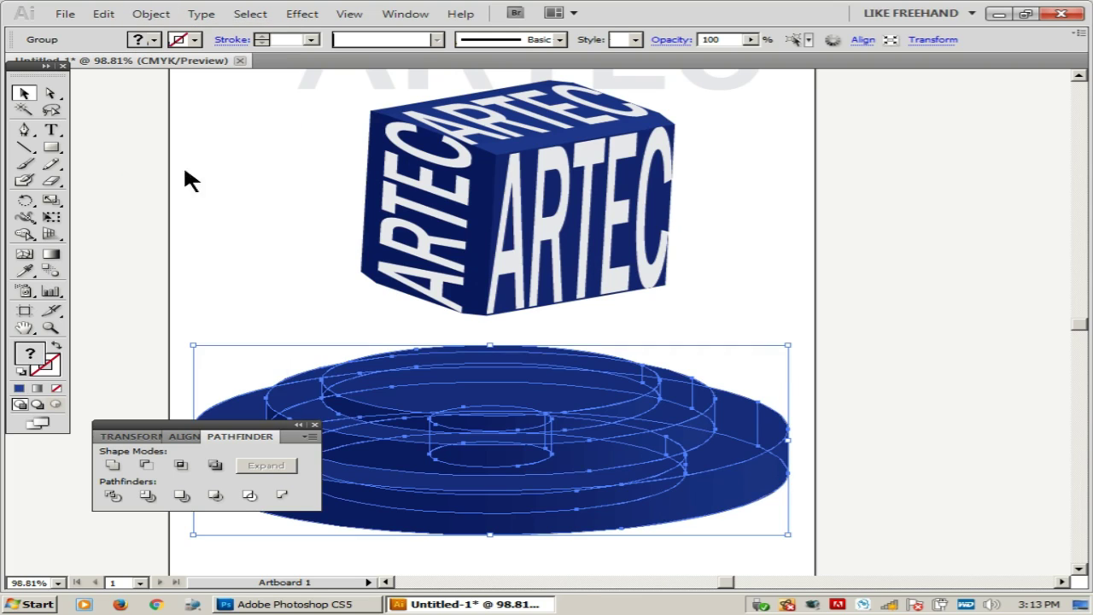
click(903, 373)
Expand the appearance of the 3D ARTEC box
click(559, 430)
click(518, 202)
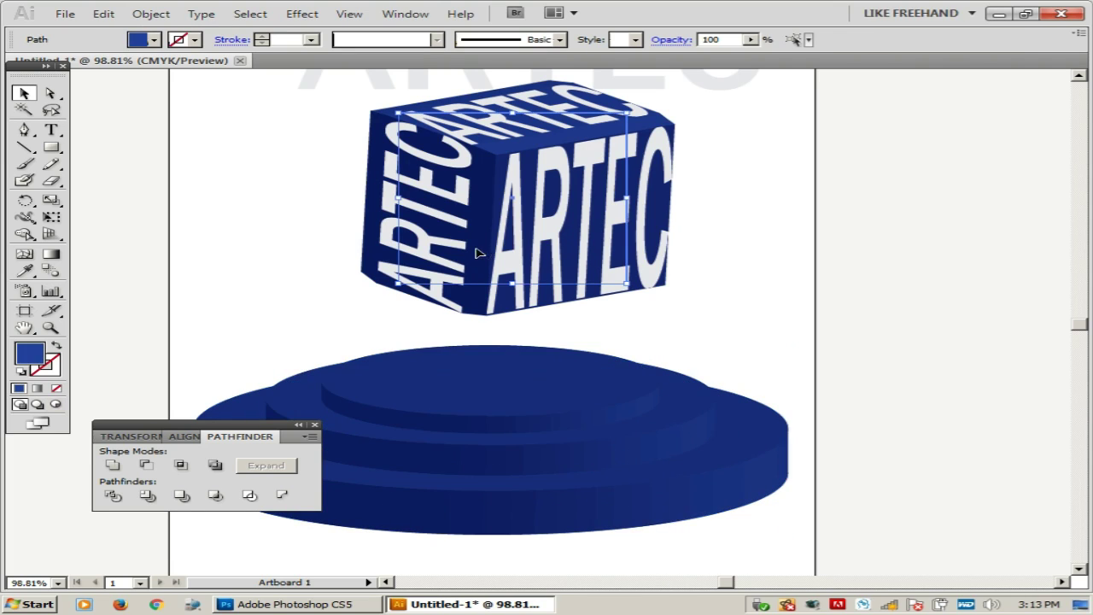
click(147, 13)
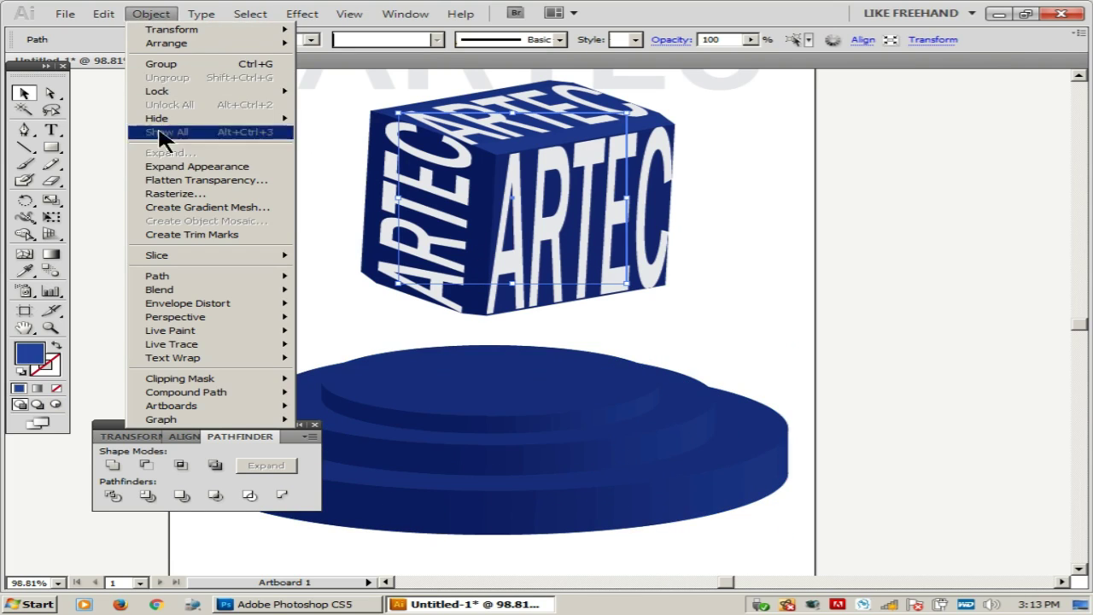
click(202, 167)
Lower the ARTEC box onto the top tier of the base, arrange it in front, and nudge it slightly left
drag(555, 189, 536, 281)
right_click(560, 252)
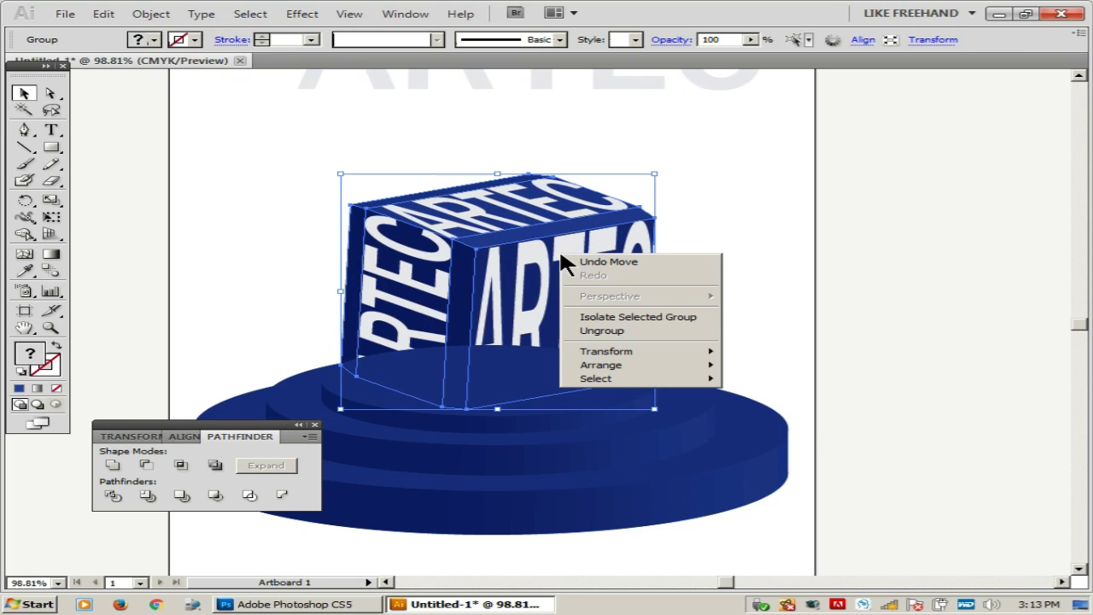
mouse_move(628, 368)
click(809, 365)
click(903, 316)
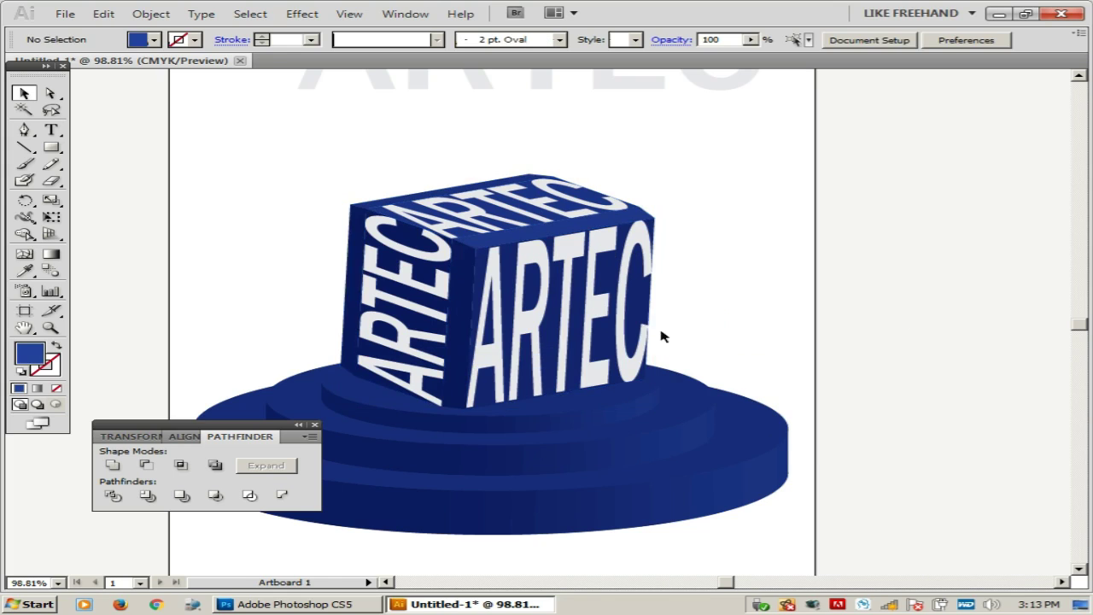
drag(603, 296, 597, 296)
key(ctrl+shift+a)
Move the flat gray ARTEC lettering below the artboard and delete it
key(ctrl+alt+space)
ctrl+alt+click(416, 333)
ctrl+alt+click(416, 333)
drag(739, 282, 659, 305)
drag(655, 219, 650, 522)
click(828, 445)
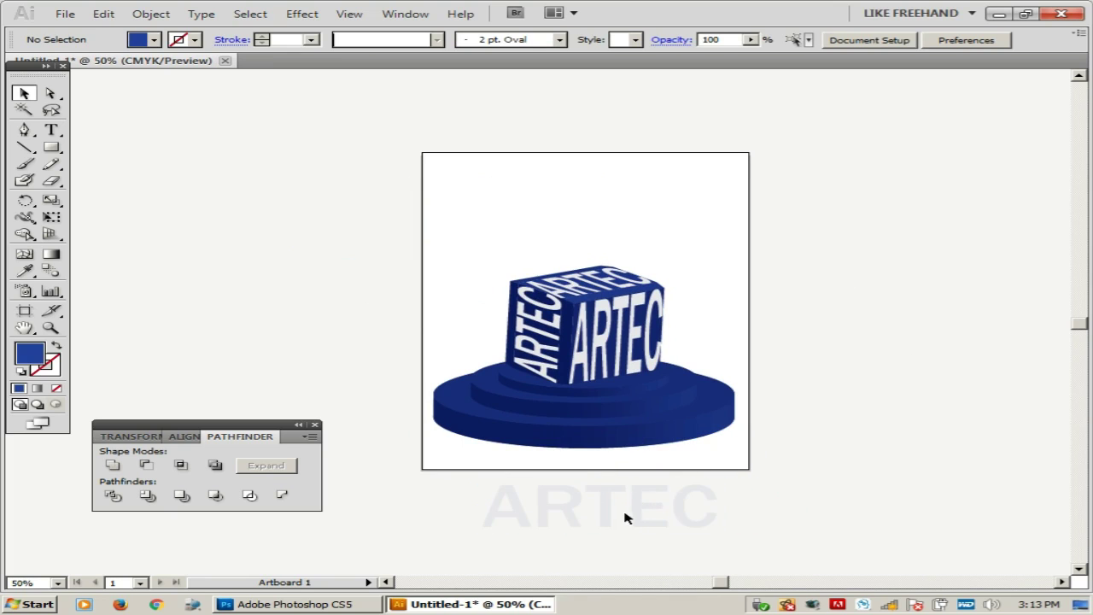
click(657, 516)
key(Delete)
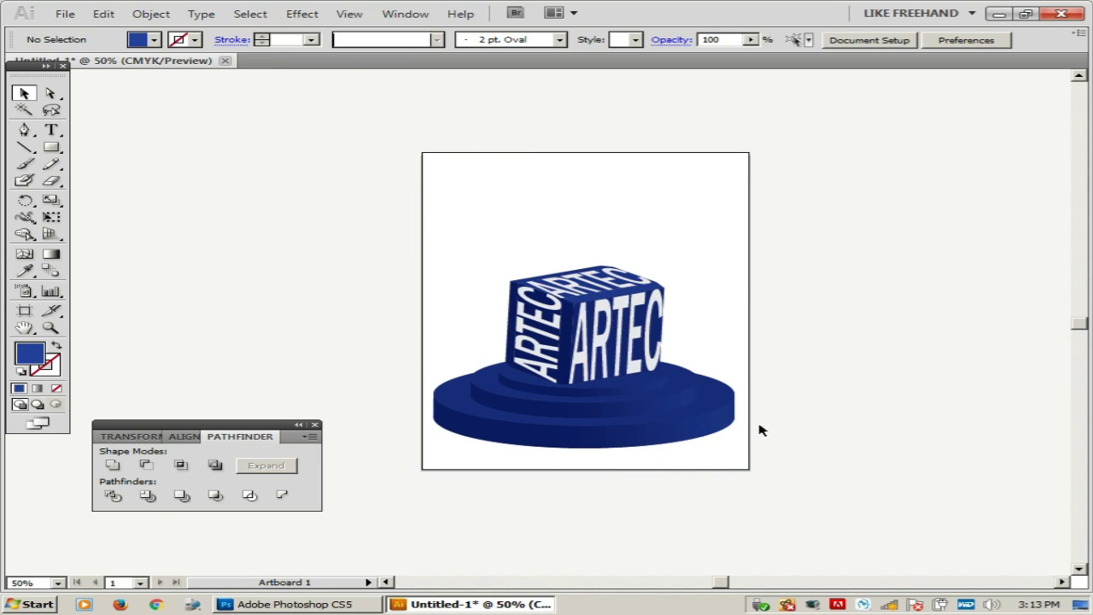
Select the ARTEC box and the stepped base together
click(561, 405)
click(772, 339)
key(ctrl+space)
drag(332, 197, 967, 447)
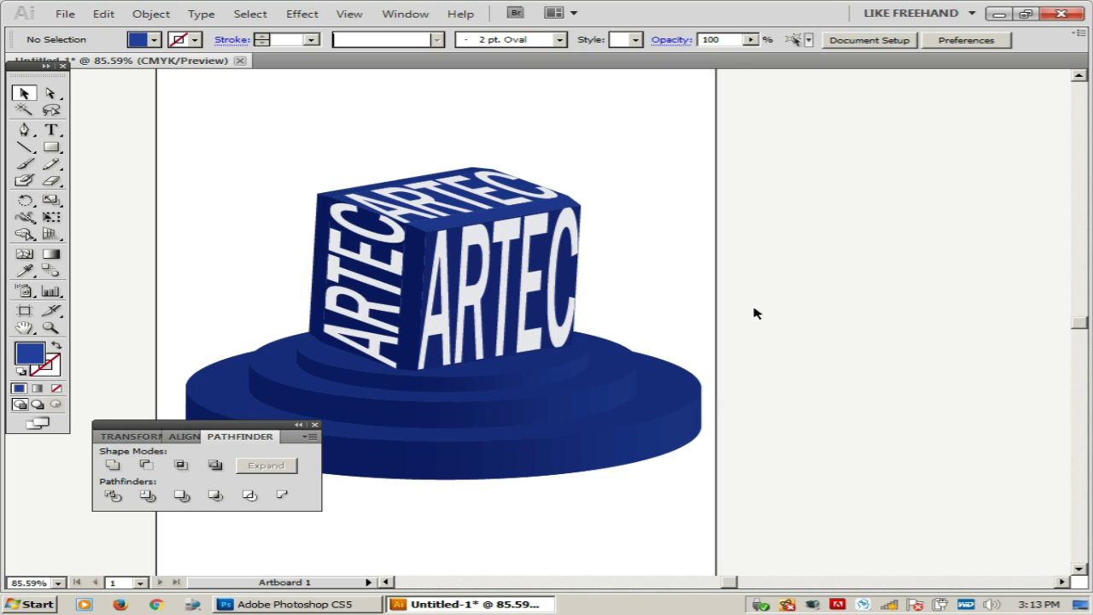
drag(694, 169, 325, 461)
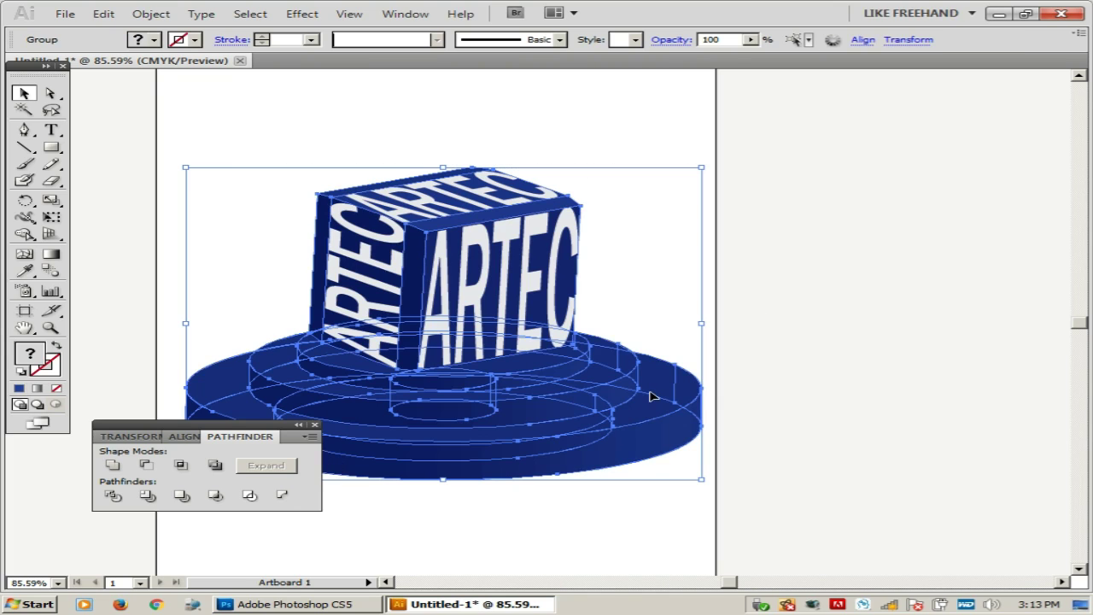